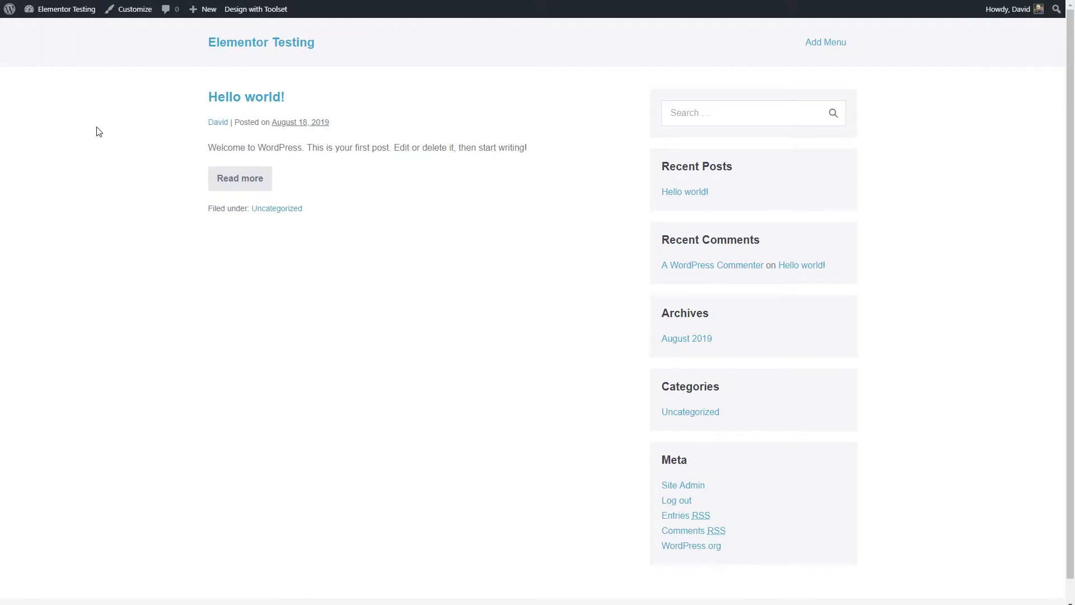
# - Go to the WordPress Dashboard through the 'Elementor Testing' site name
pyautogui.click(81, 10)
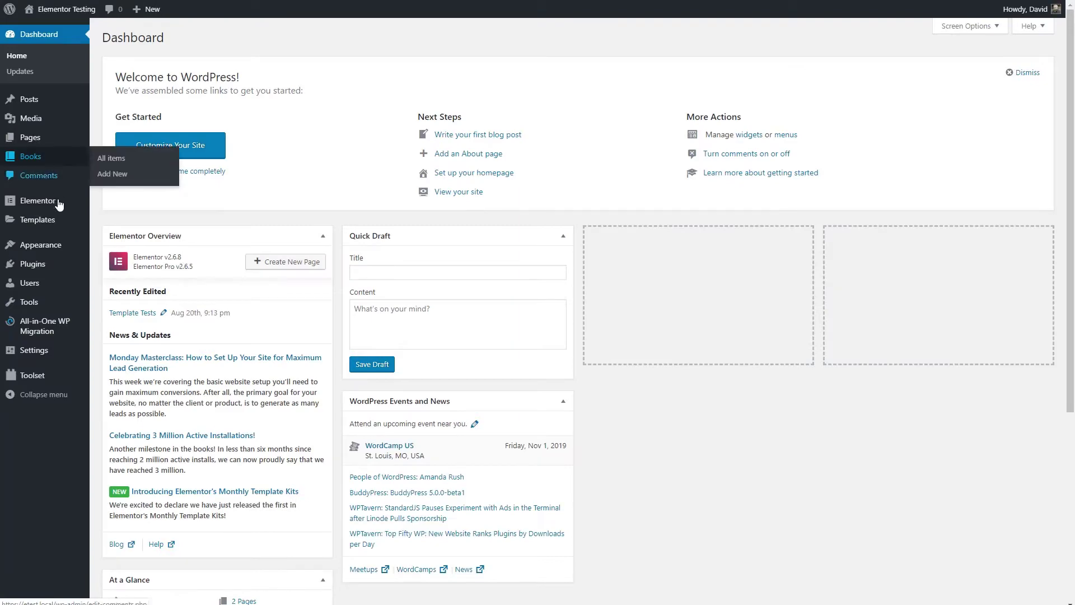
# - Review the installed plugins, then list all Books, showing two published entries
pyautogui.click(32, 268)
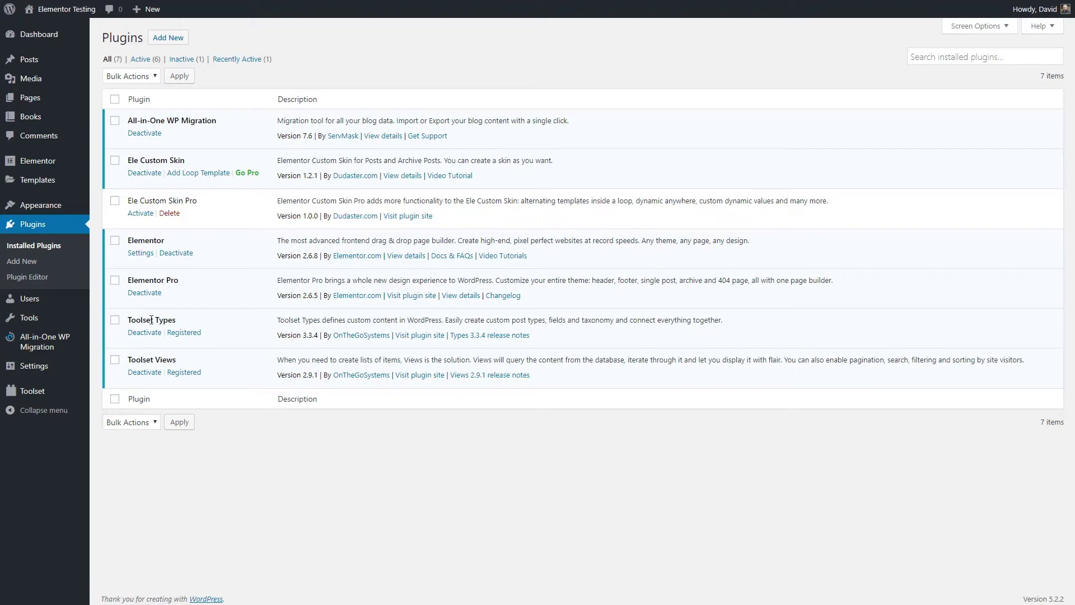
pyautogui.moveTo(35, 119)
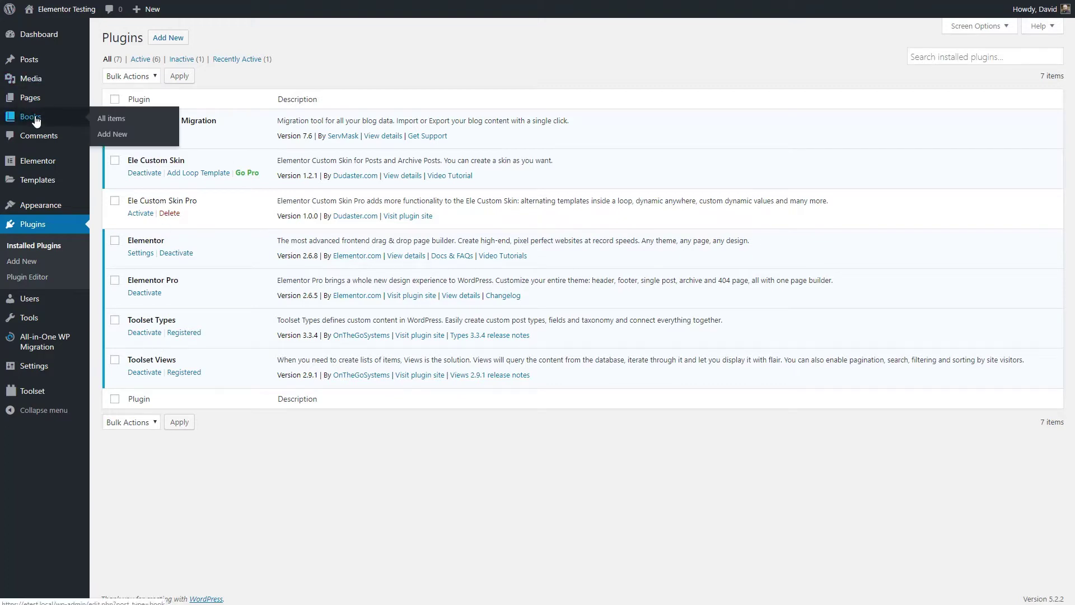
pyautogui.click(112, 118)
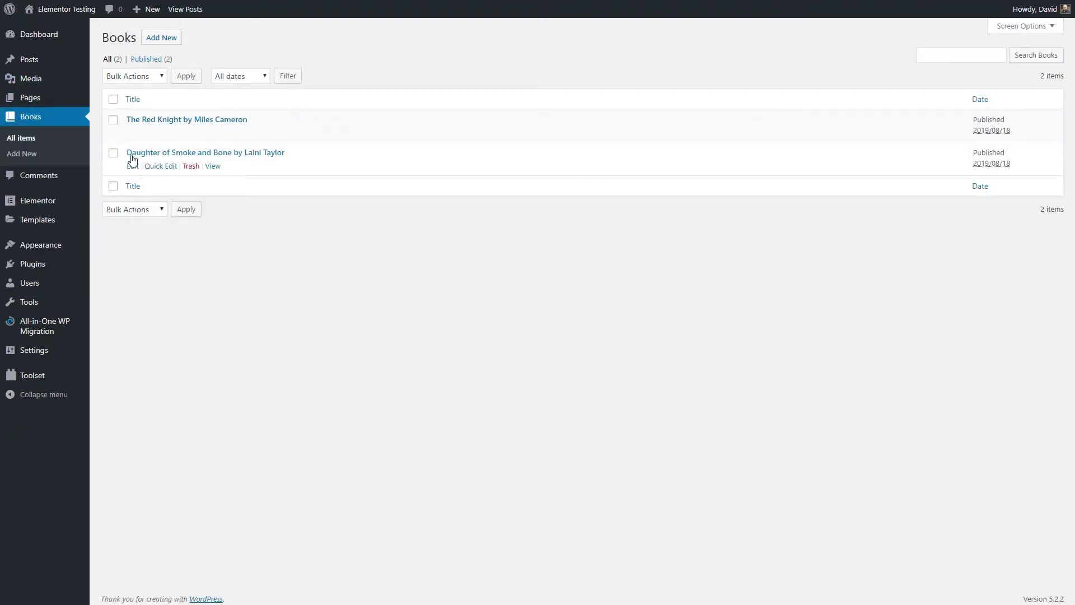
# - Inspect the Book Format options in The Red Knight's edit screen
pyautogui.click(168, 120)
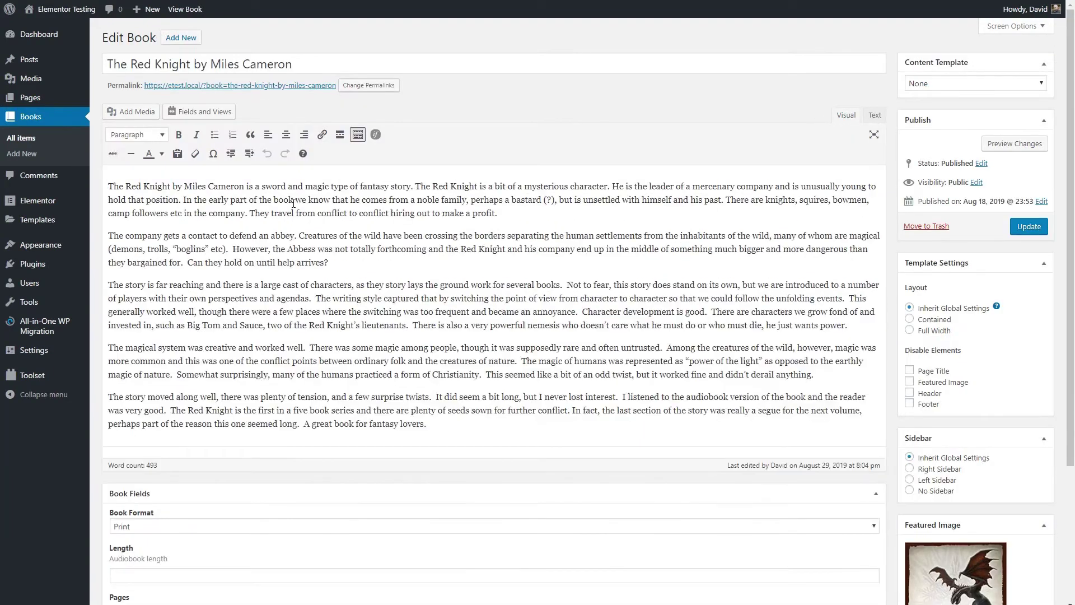
pyautogui.scroll(-3, 294, 204)
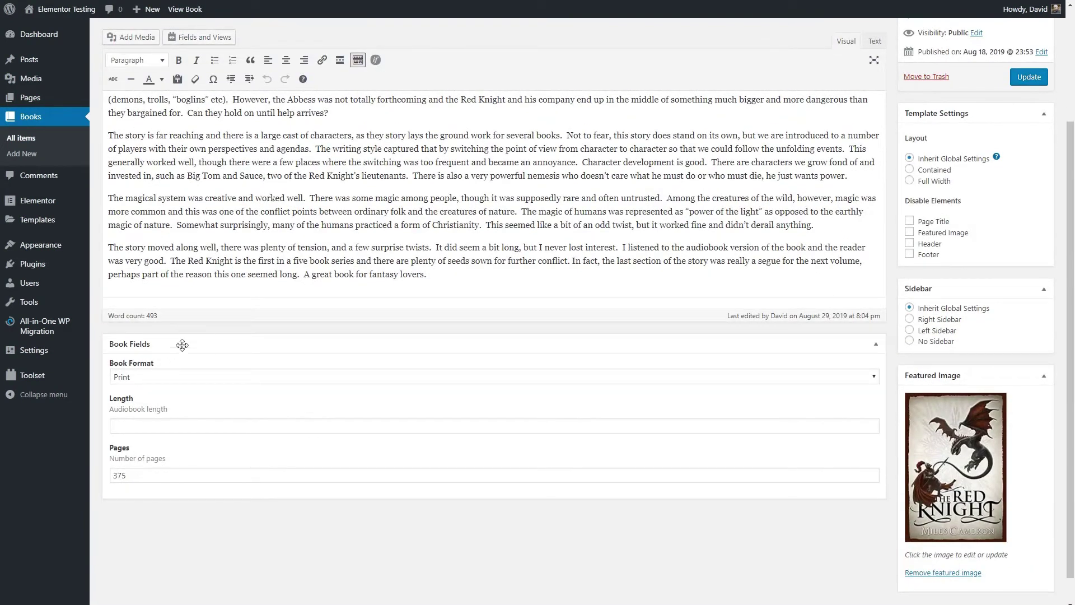
pyautogui.click(150, 376)
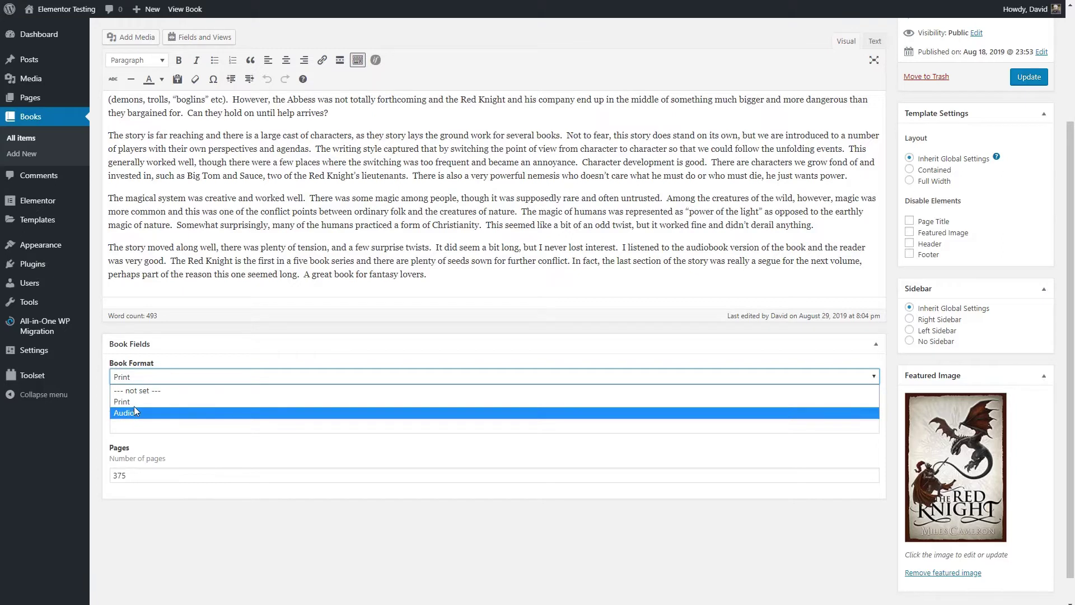
pyautogui.click(202, 345)
# - View The Red Knight's published page and its 'Format Reviewed: Print' value
pyautogui.moveTo(66, 208)
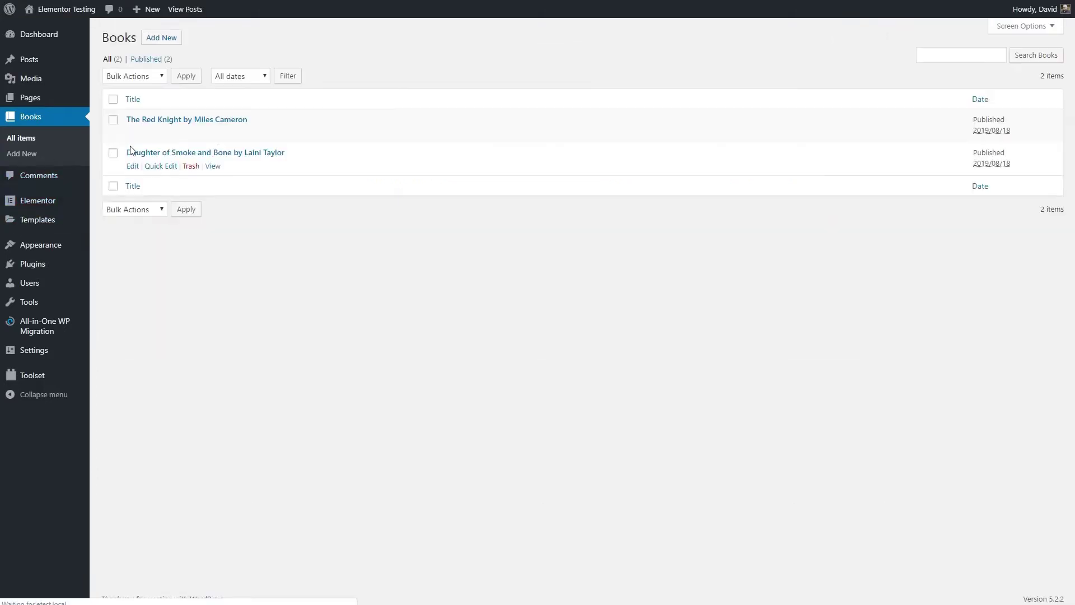
pyautogui.click(211, 132)
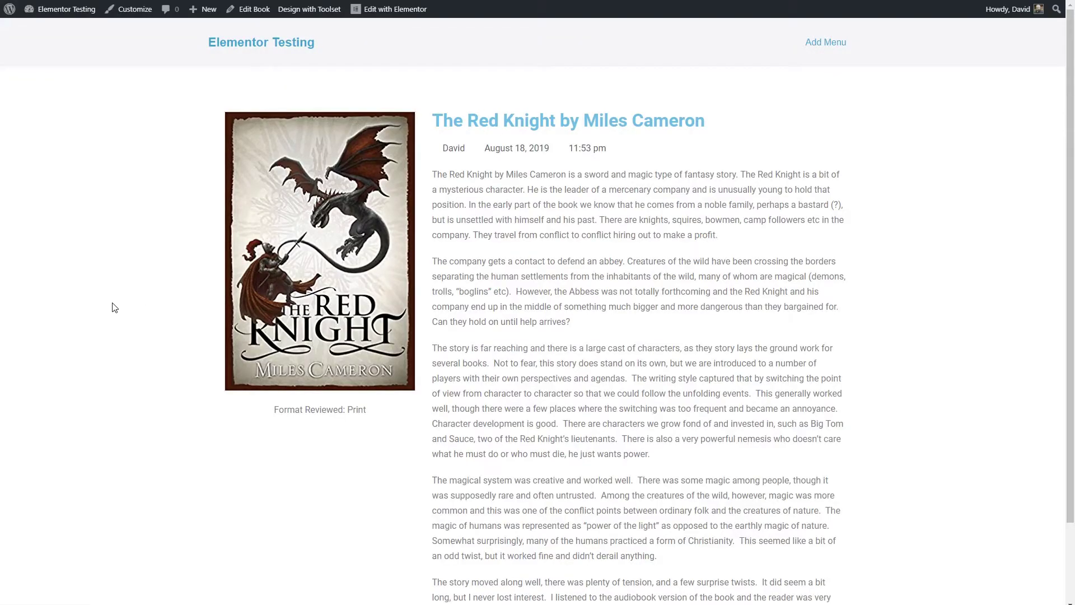
pyautogui.doubleClick(350, 409)
pyautogui.hotkey('ctrl', 'Tab')
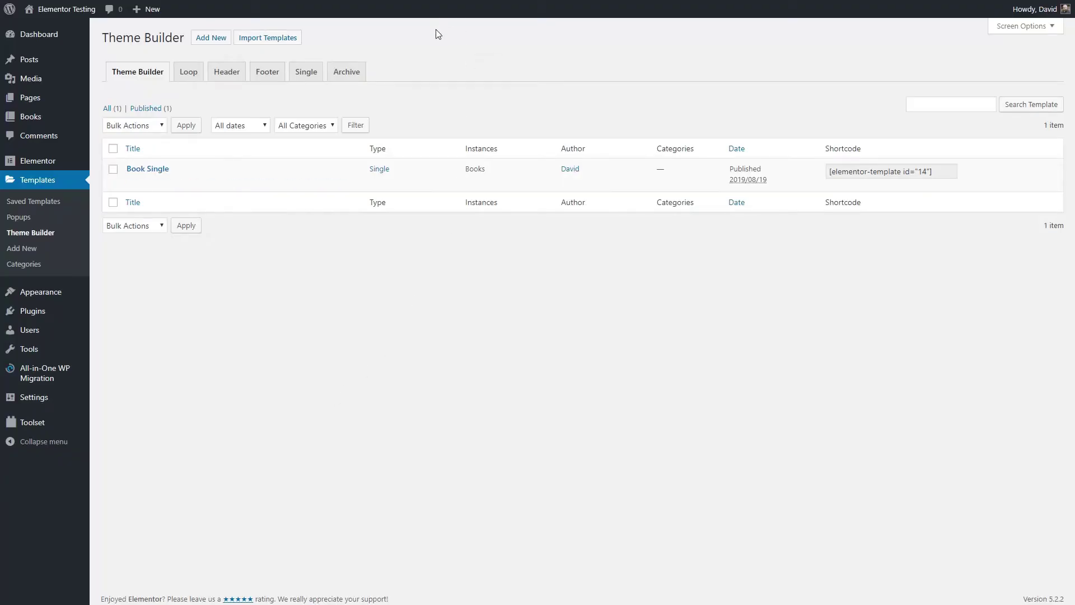
# - Create a new Archive template named 'Book Archive' in the Theme Builder
pyautogui.click(351, 78)
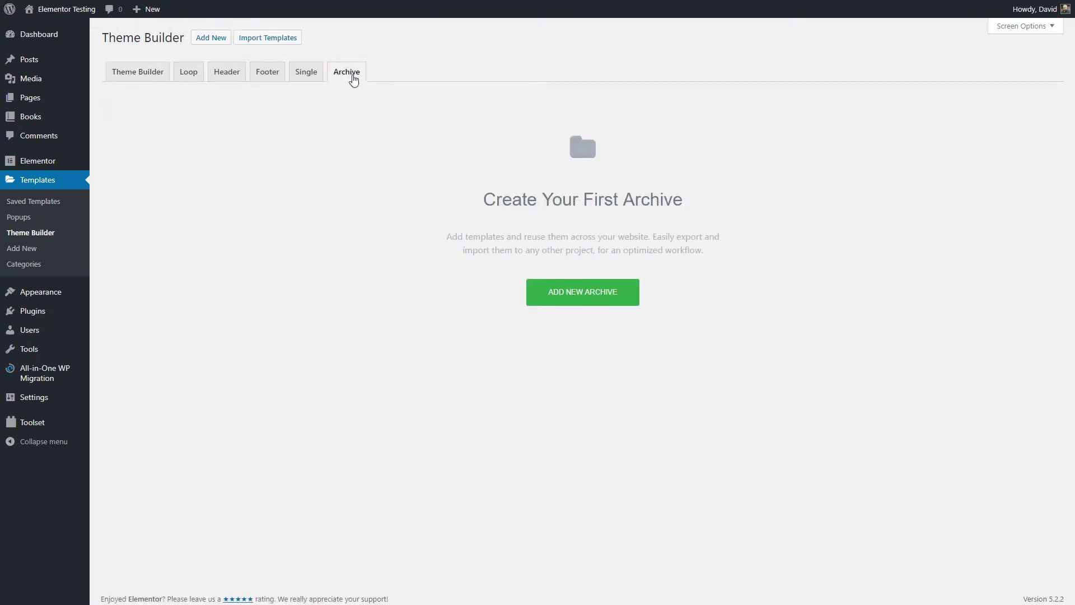
pyautogui.click(549, 285)
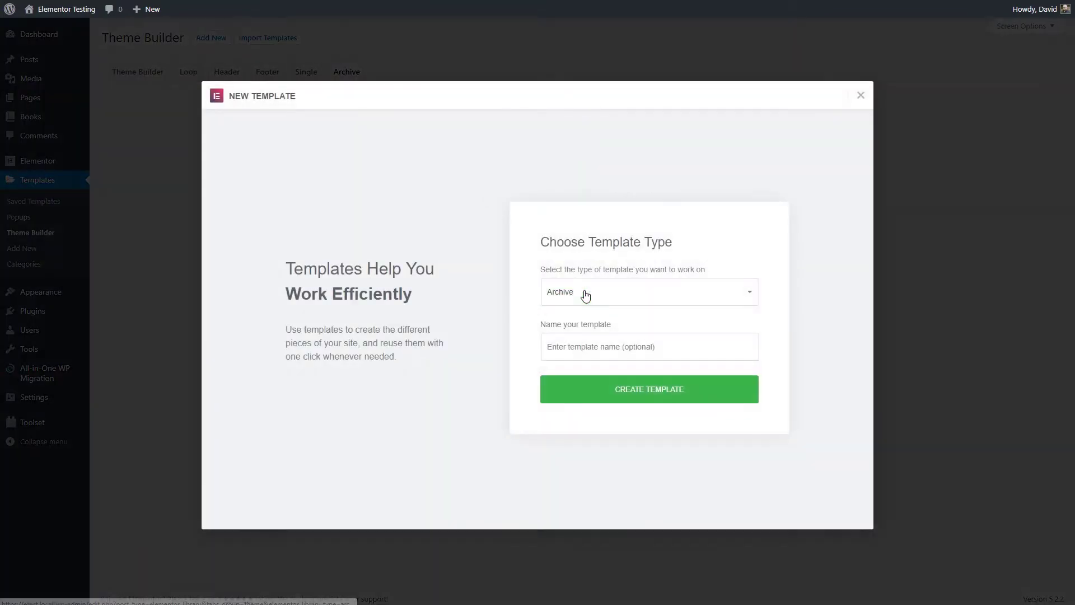
pyautogui.click(594, 345)
pyautogui.write('Book Archive')
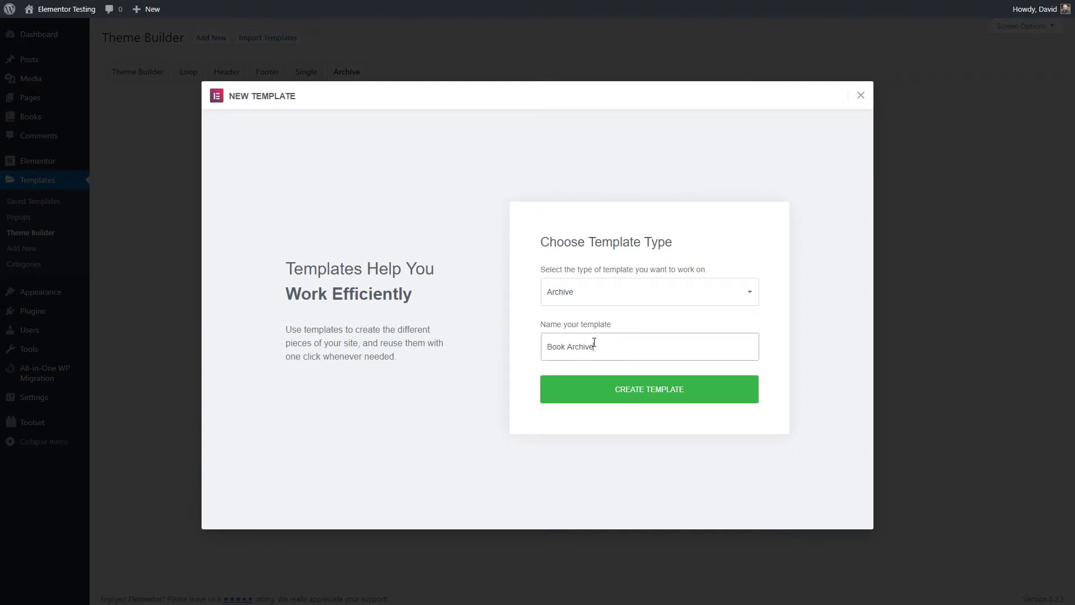
pyautogui.click(615, 394)
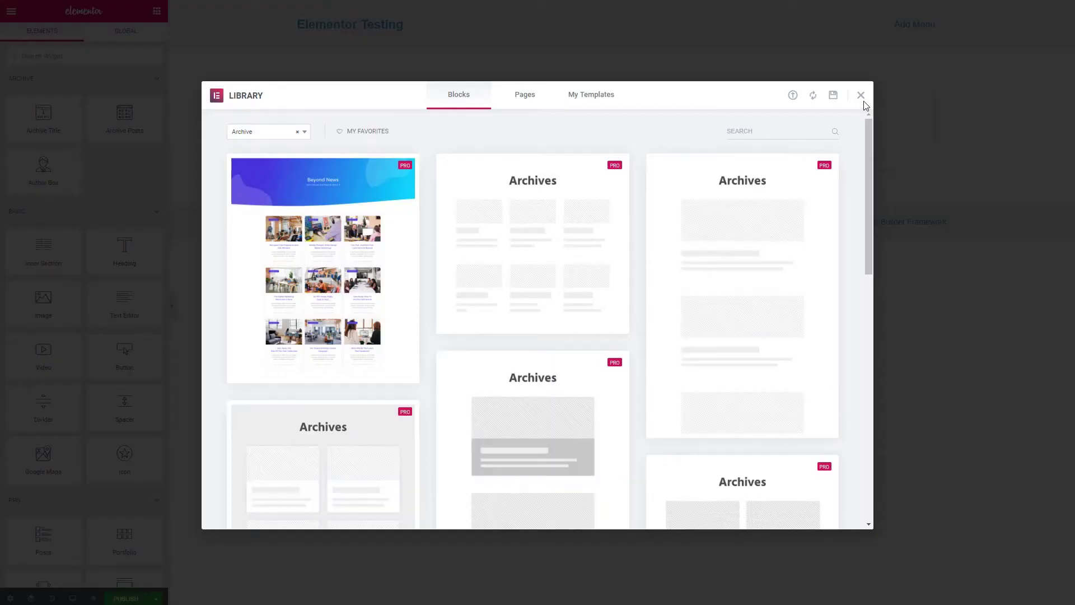
# - Add an Archive Title, a Spacer above it, and Archive Posts below it
pyautogui.click(862, 97)
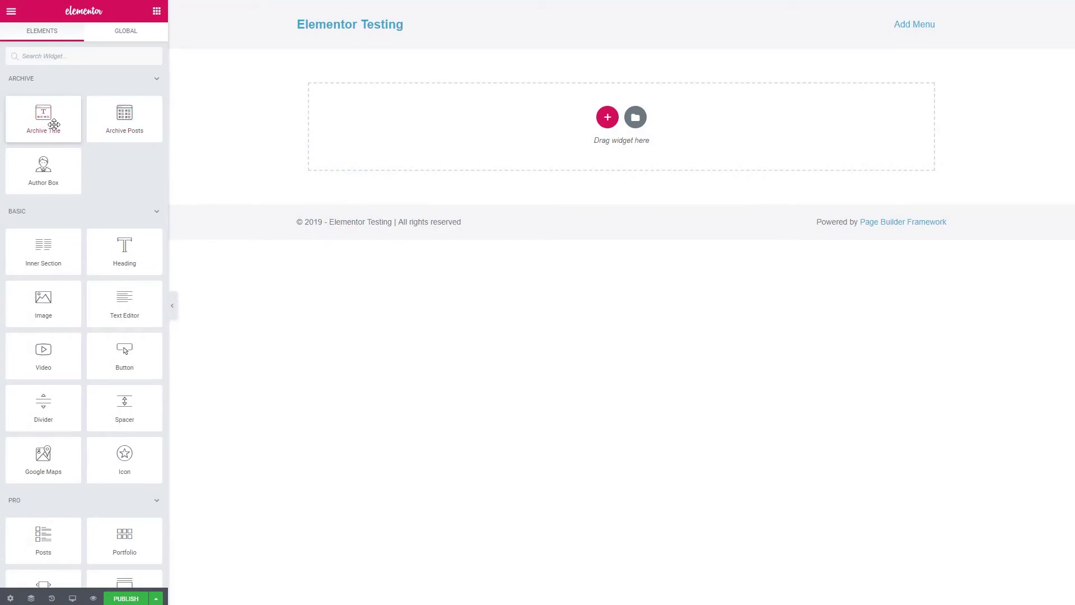
pyautogui.moveTo(53, 124); pyautogui.dragTo(386, 160)
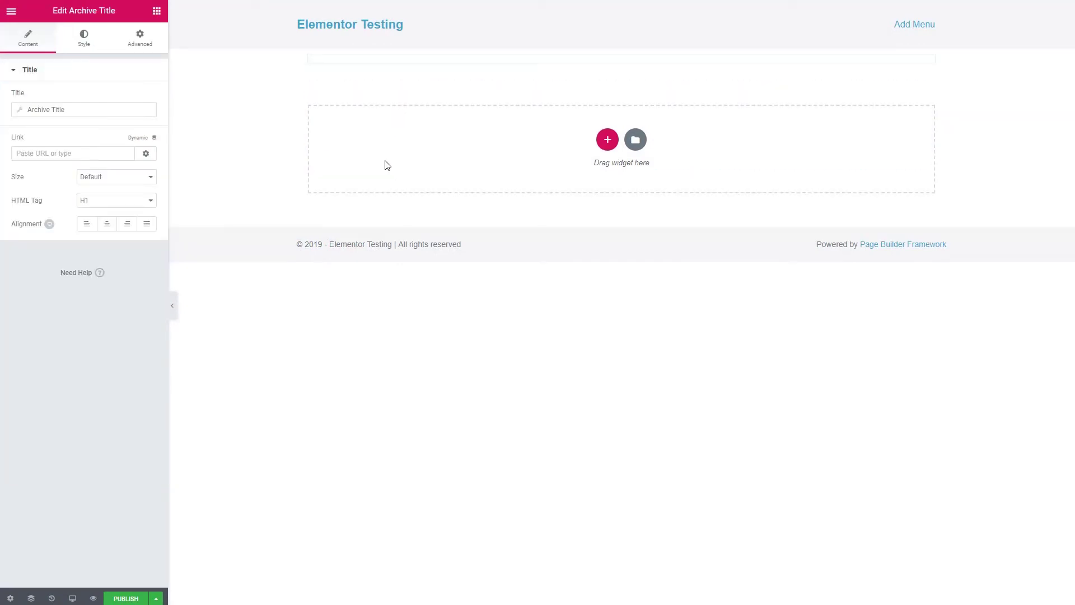
pyautogui.click(157, 11)
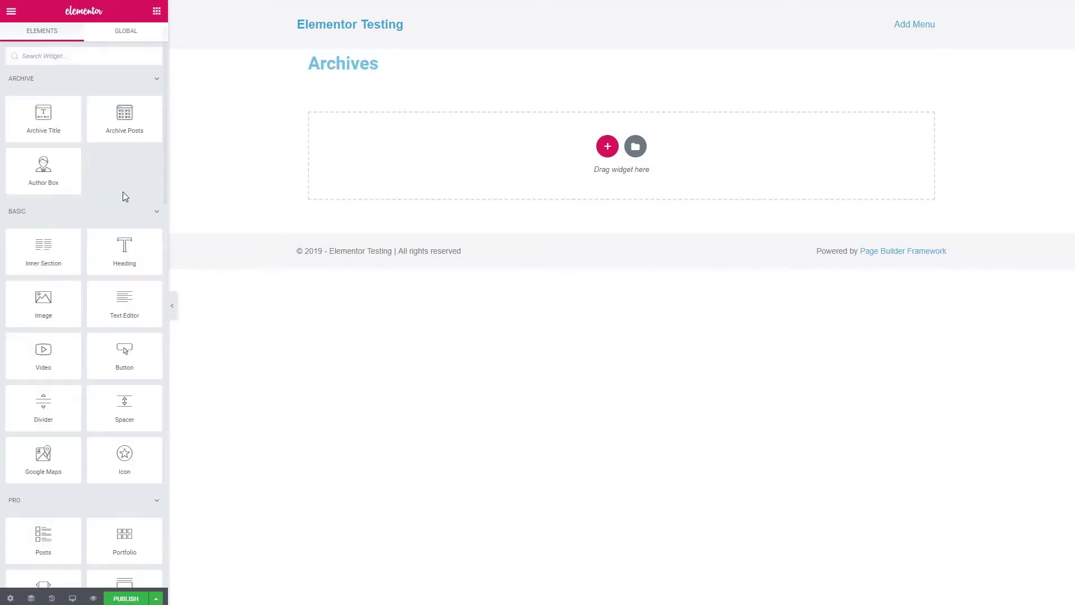
pyautogui.moveTo(133, 402); pyautogui.dragTo(371, 55)
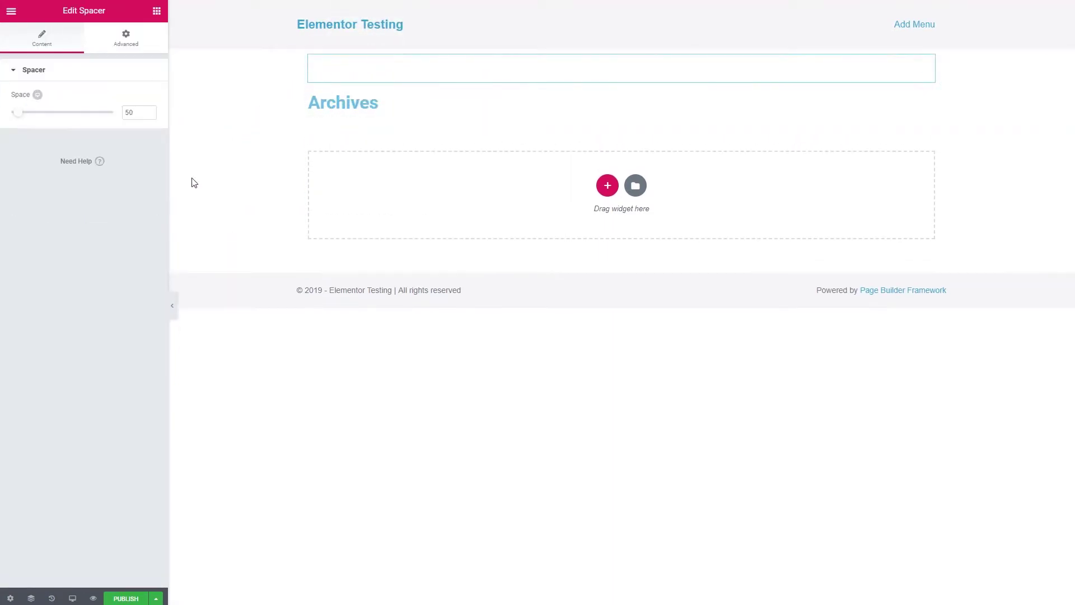
pyautogui.click(157, 13)
pyautogui.moveTo(124, 118); pyautogui.dragTo(353, 163)
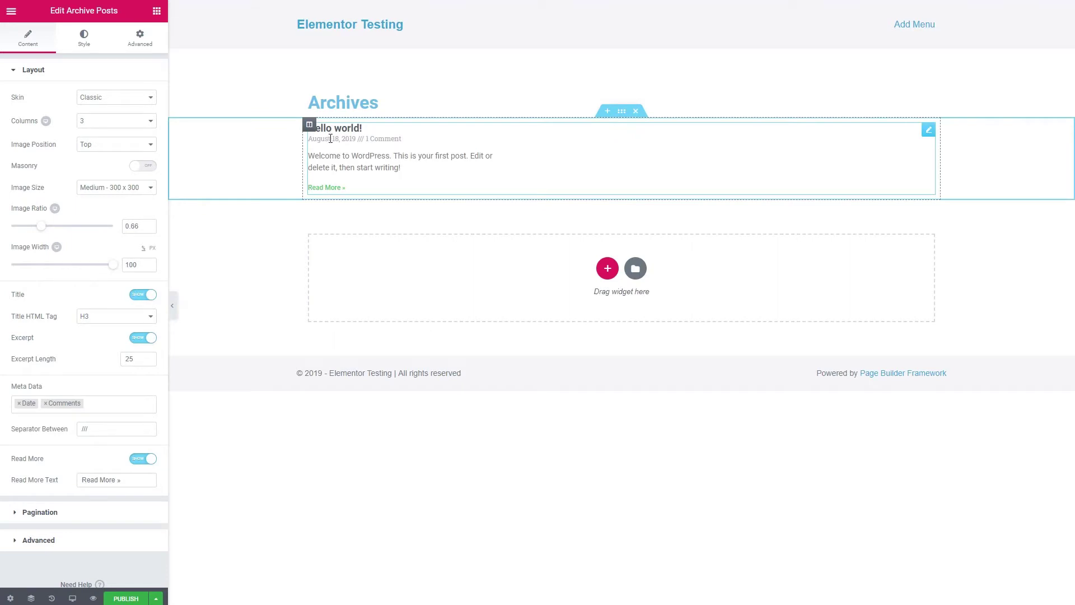
# - Set the template status to Published, keeping the default page layout
pyautogui.click(10, 598)
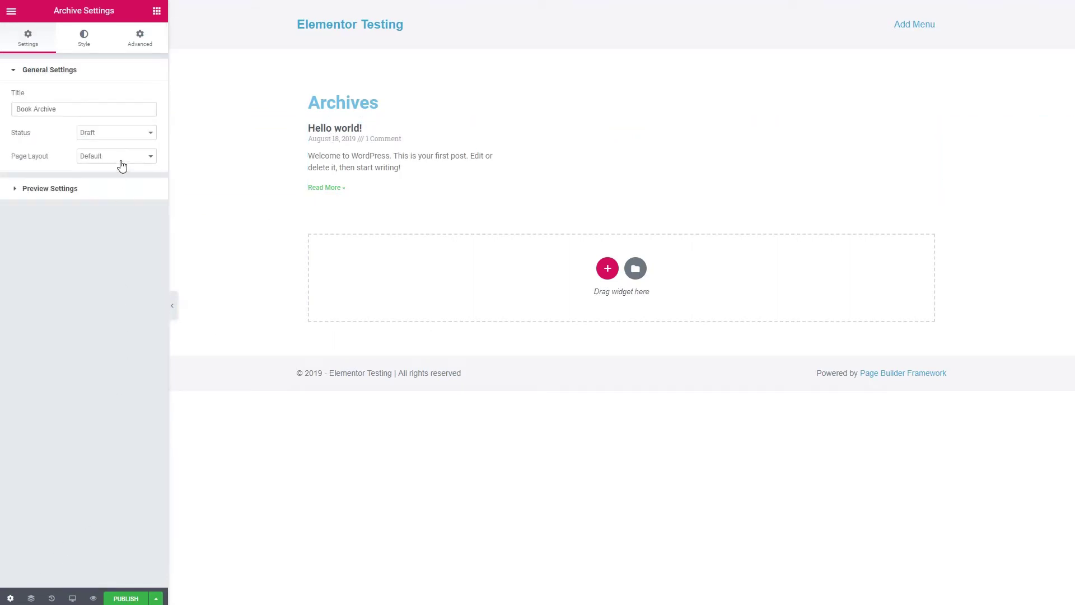
pyautogui.click(122, 136)
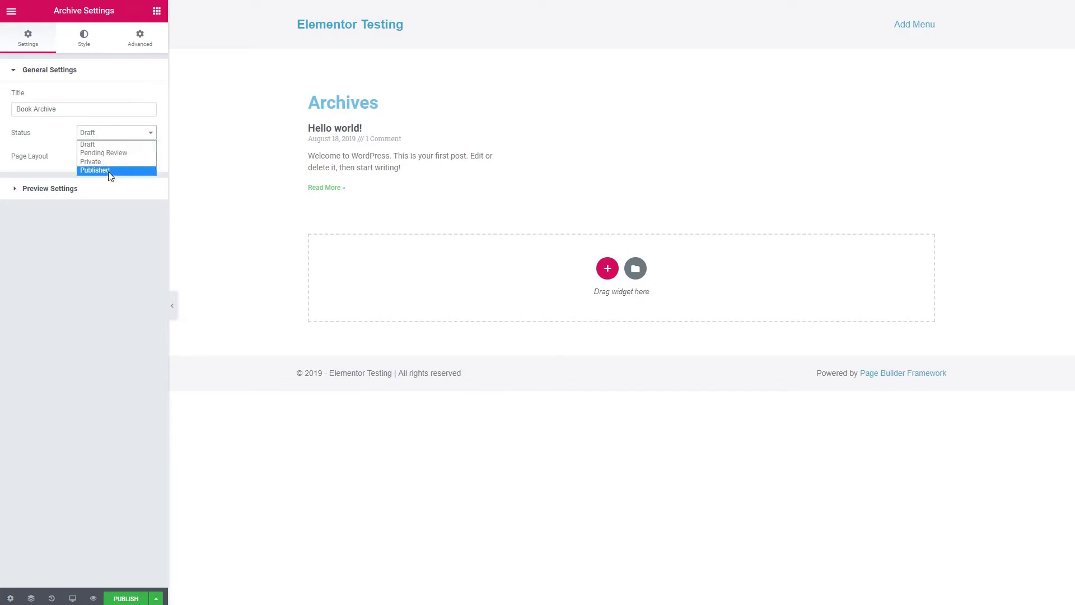
pyautogui.click(109, 170)
pyautogui.click(133, 161)
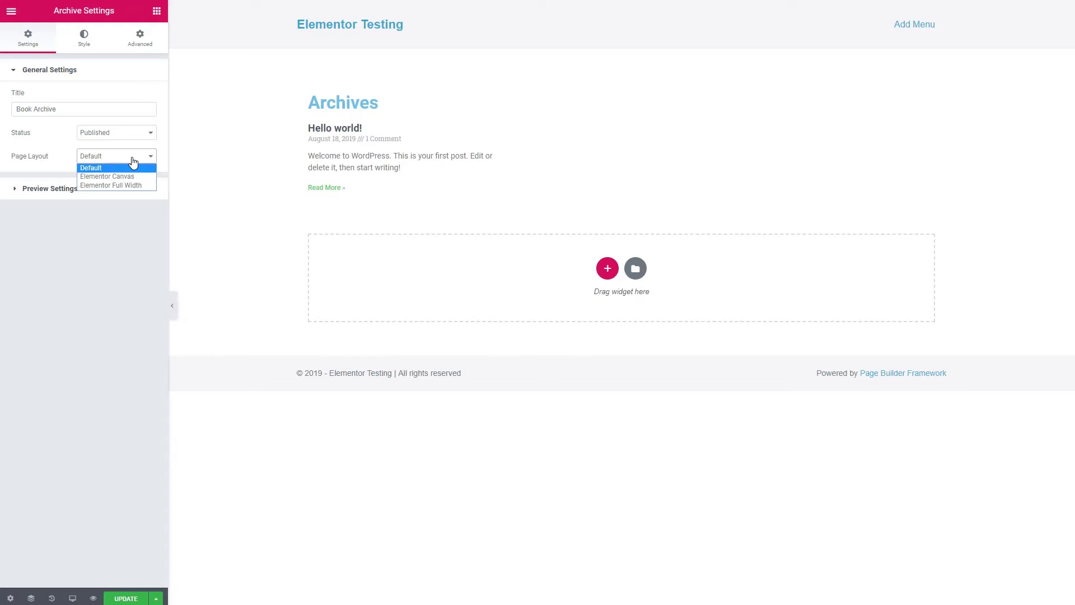
pyautogui.click(129, 168)
# - Set the preview content to Books Archive and apply the preview
pyautogui.click(79, 187)
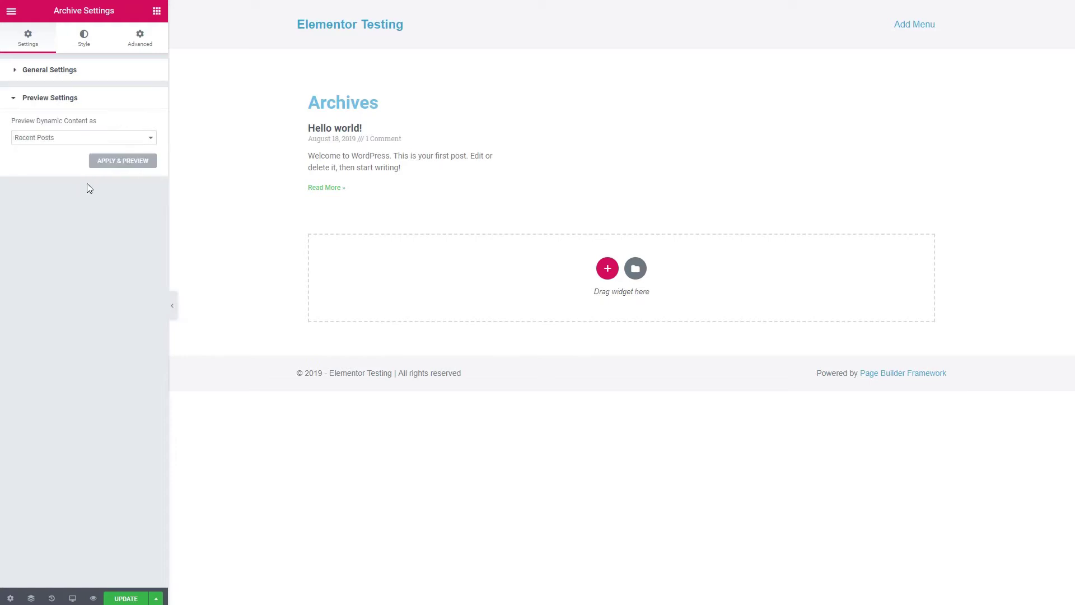
pyautogui.click(108, 142)
pyautogui.click(56, 207)
pyautogui.click(123, 161)
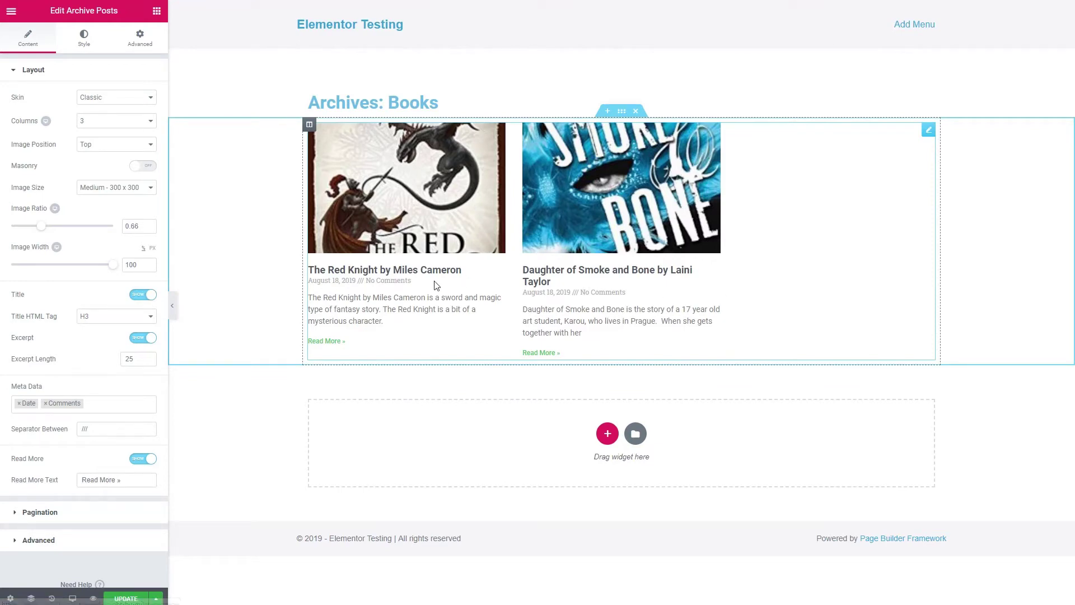
# - Show the posts with the Classic skin in one column, covers on the left
pyautogui.click(151, 98)
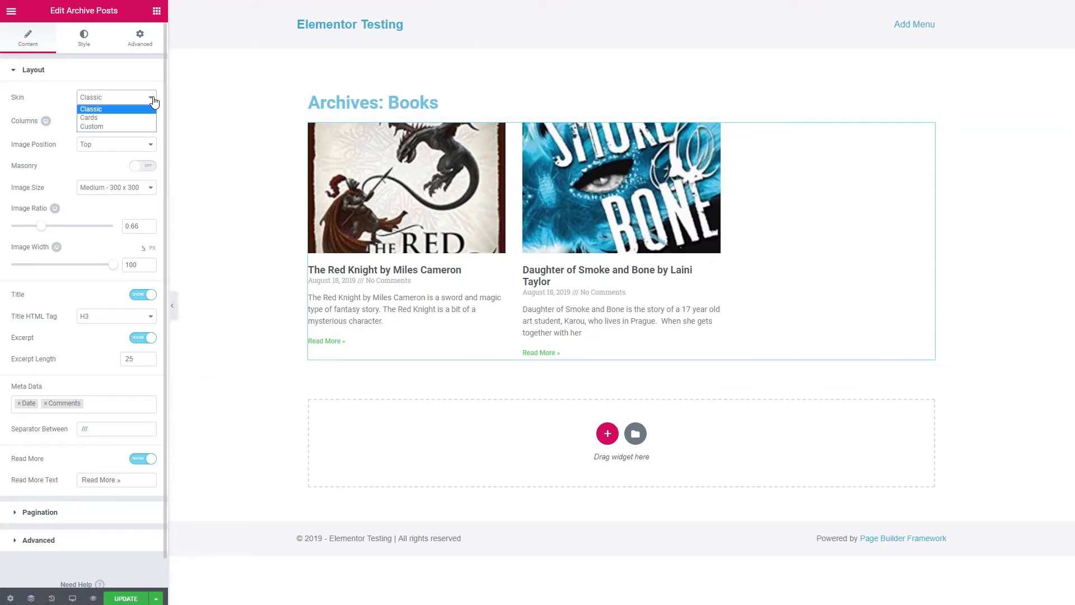
pyautogui.click(146, 109)
pyautogui.click(137, 121)
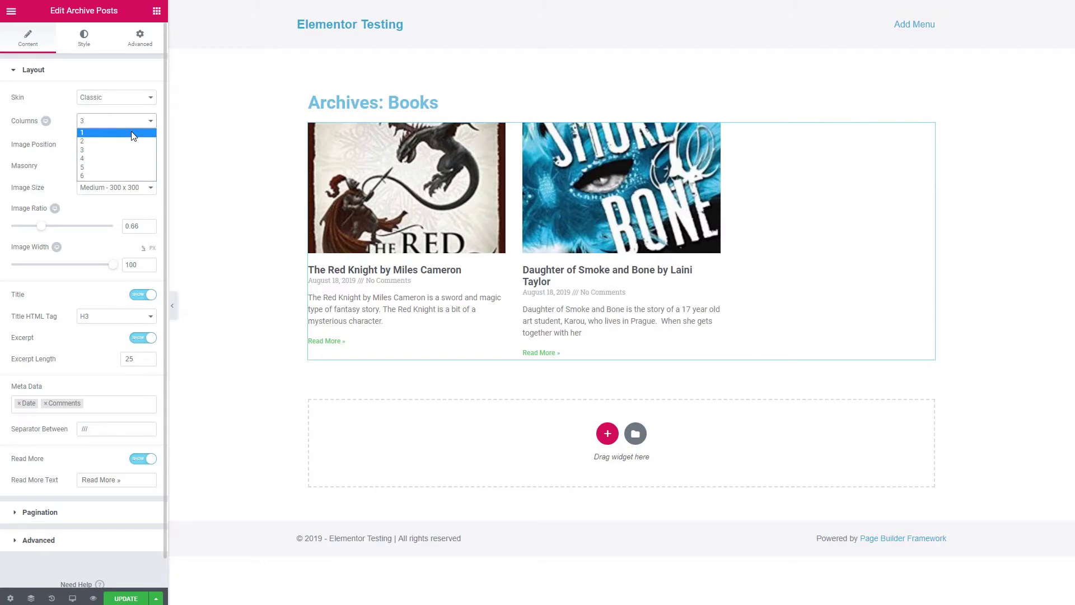
pyautogui.click(132, 133)
pyautogui.click(148, 168)
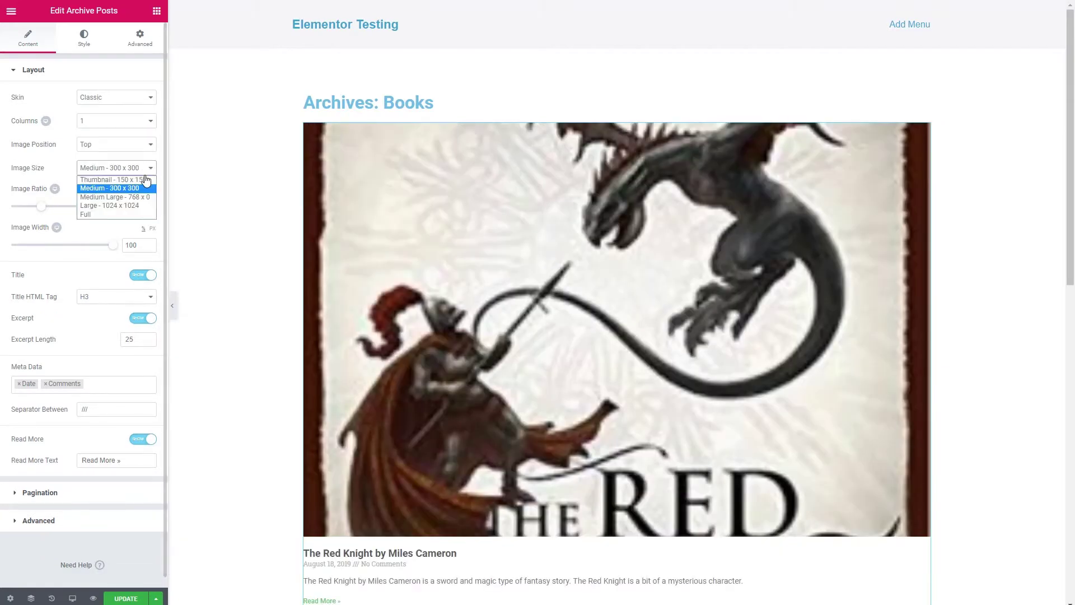
pyautogui.click(147, 174)
pyautogui.click(148, 172)
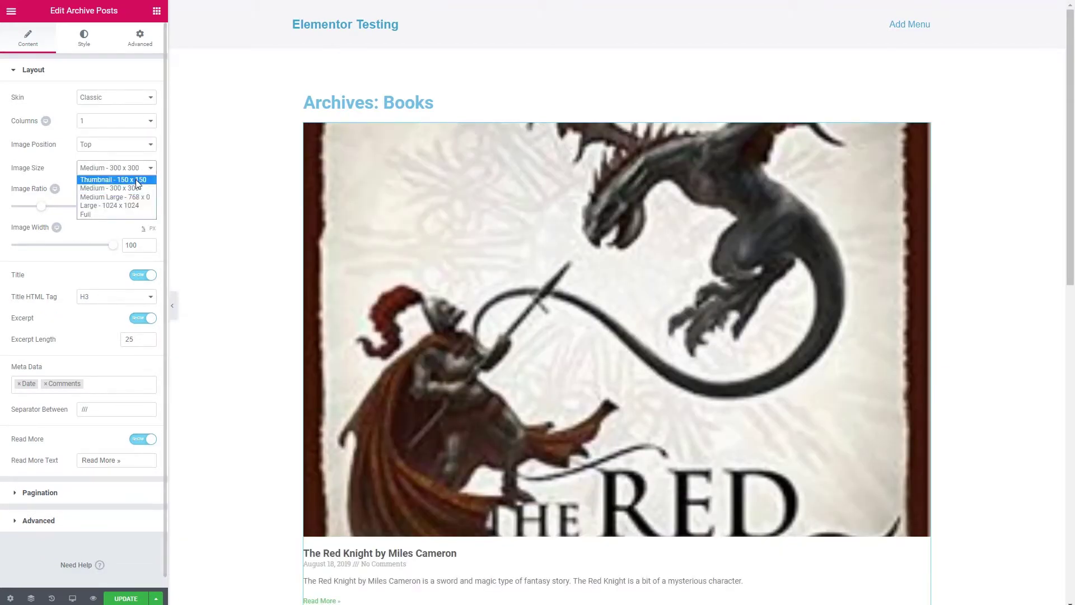
pyautogui.click(137, 182)
pyautogui.click(148, 147)
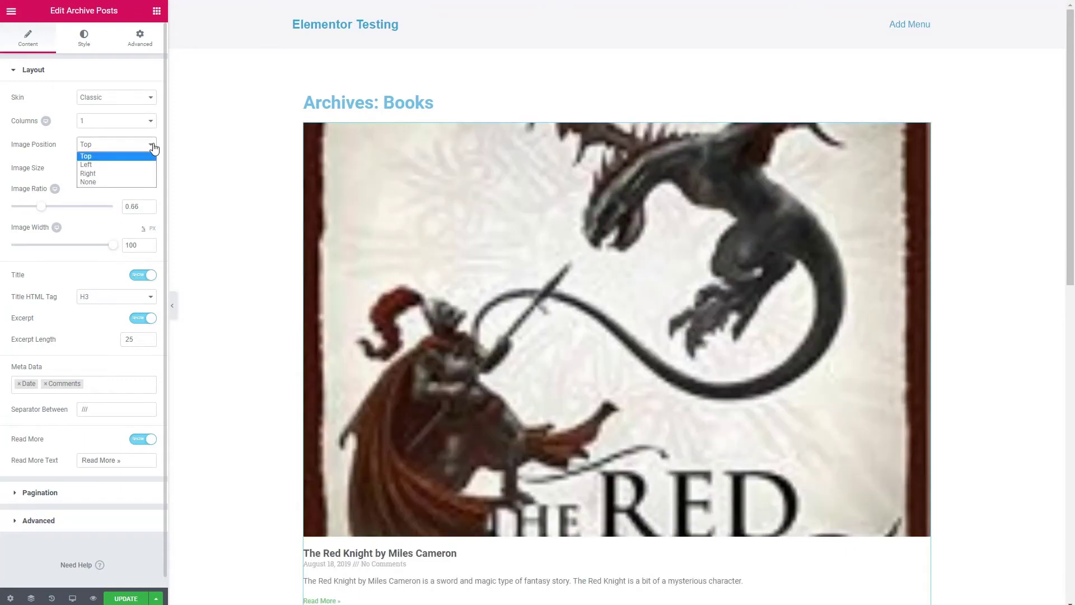
pyautogui.click(115, 164)
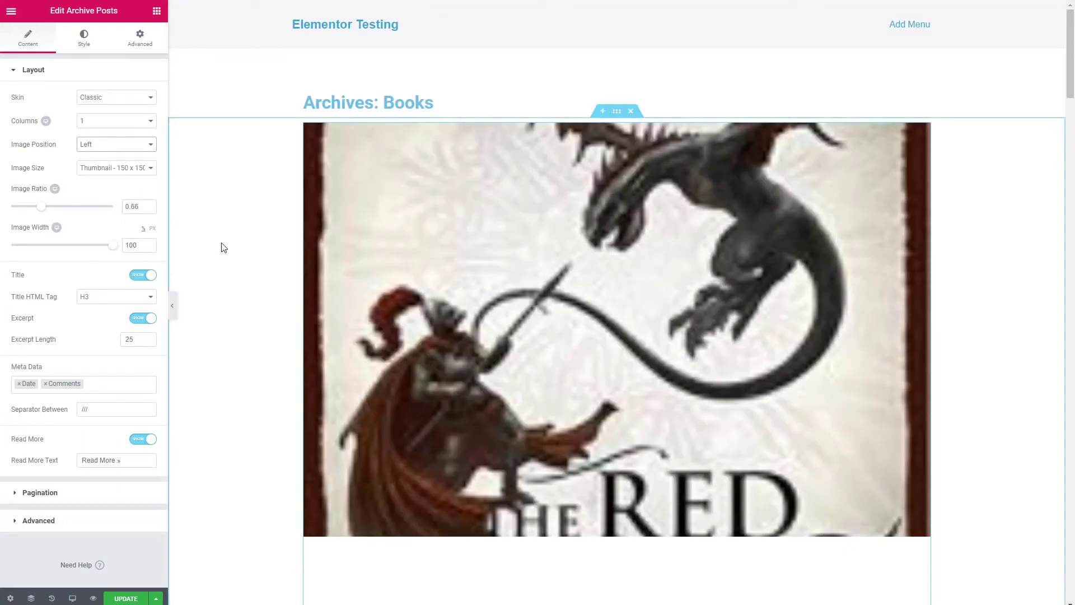
# - Make covers Full size, ratio 1.48, width 15, and set excerpt length to 55
pyautogui.moveTo(112, 246); pyautogui.dragTo(35, 255)
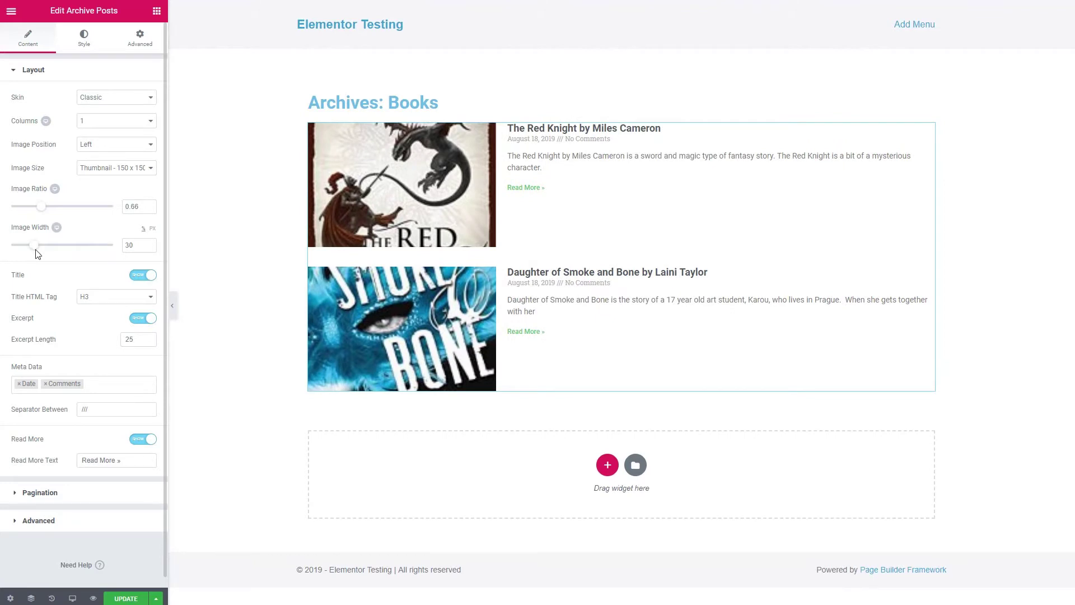
pyautogui.moveTo(40, 207); pyautogui.dragTo(65, 209)
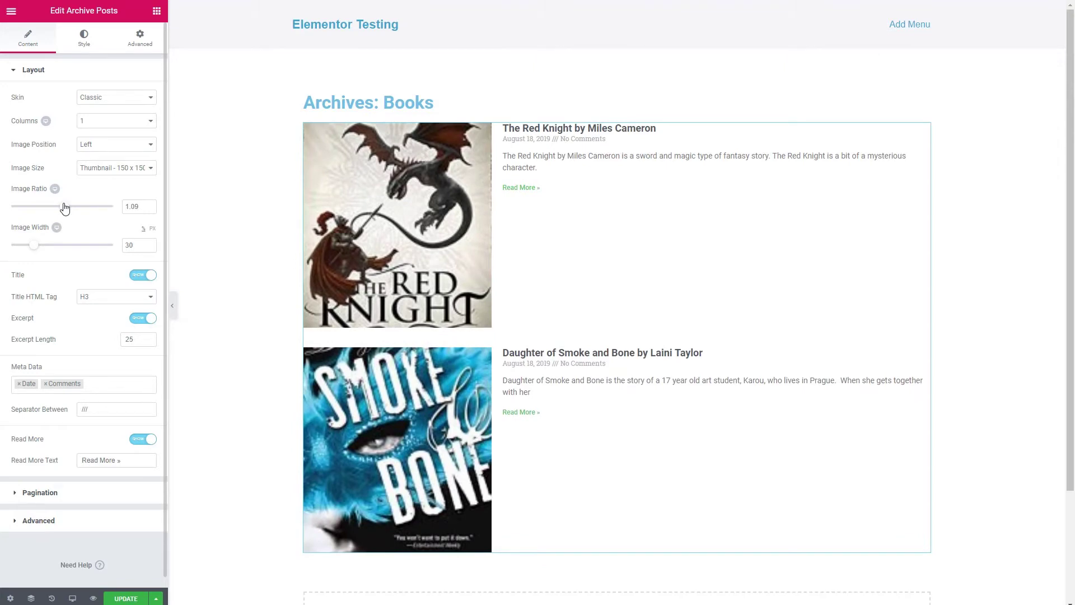
pyautogui.click(150, 170)
pyautogui.click(105, 214)
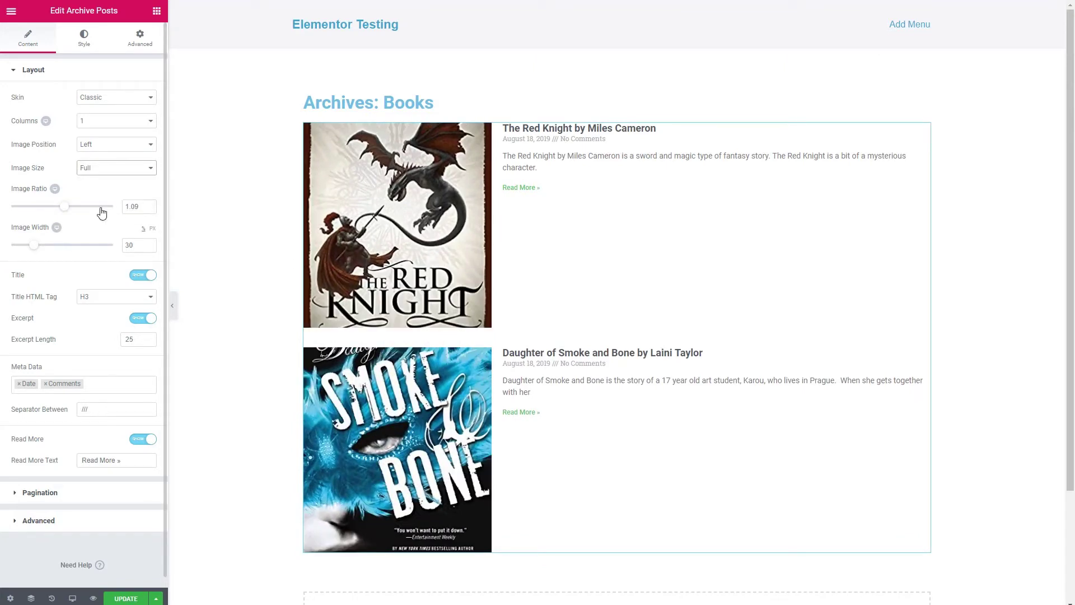
pyautogui.moveTo(64, 210); pyautogui.dragTo(85, 209)
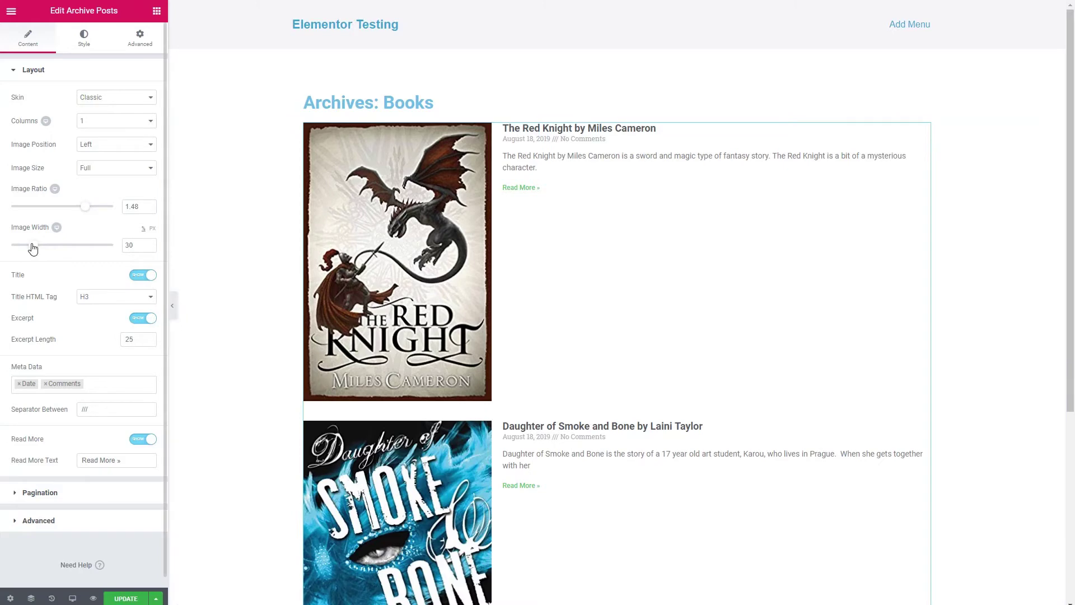
pyautogui.moveTo(32, 245); pyautogui.dragTo(17, 248)
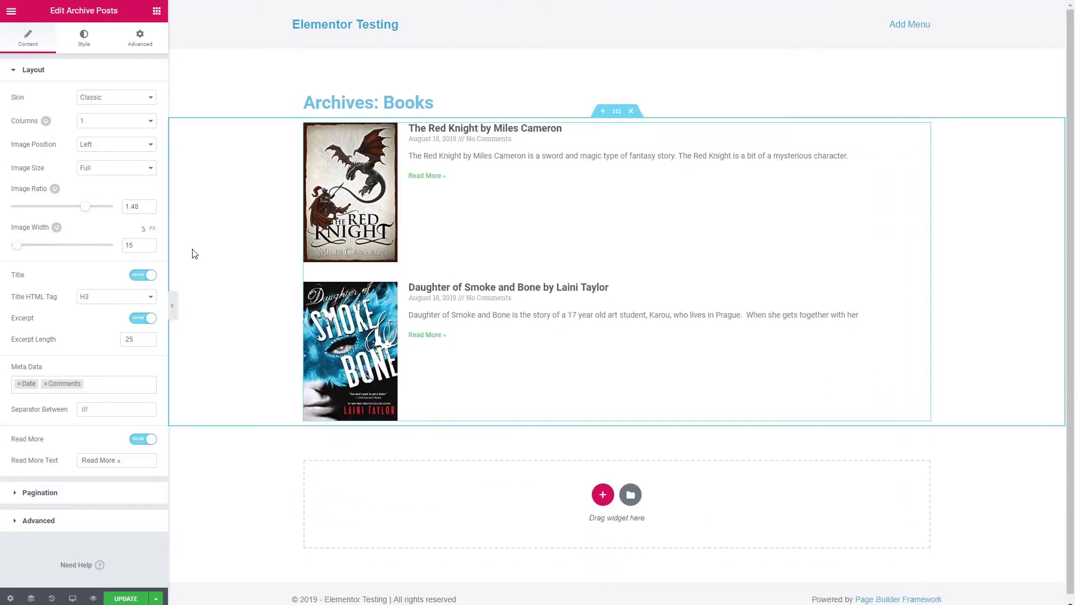
pyautogui.doubleClick(121, 341)
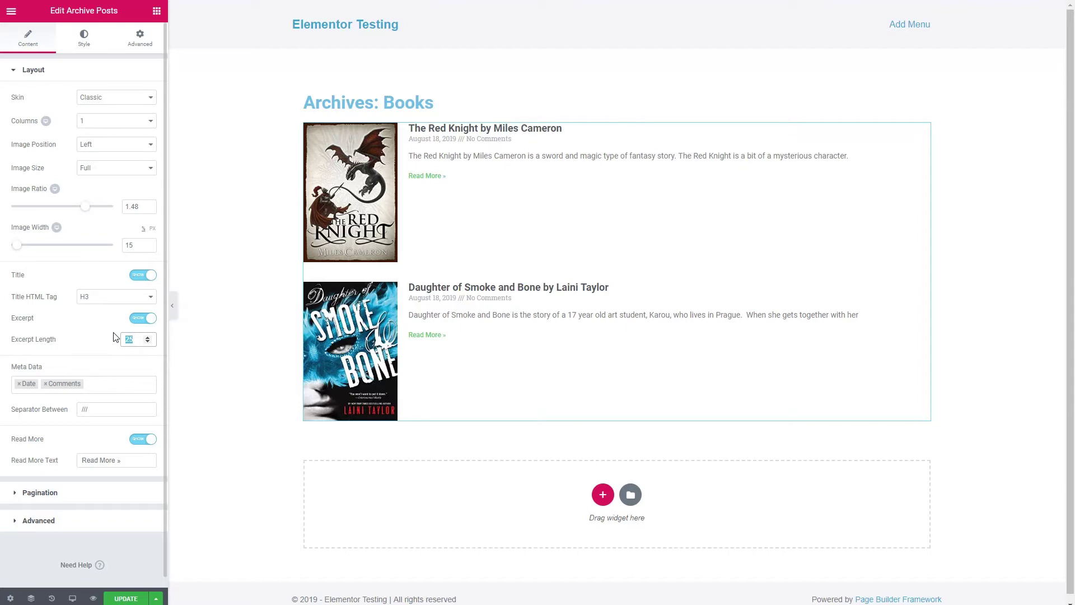
pyautogui.write('55')
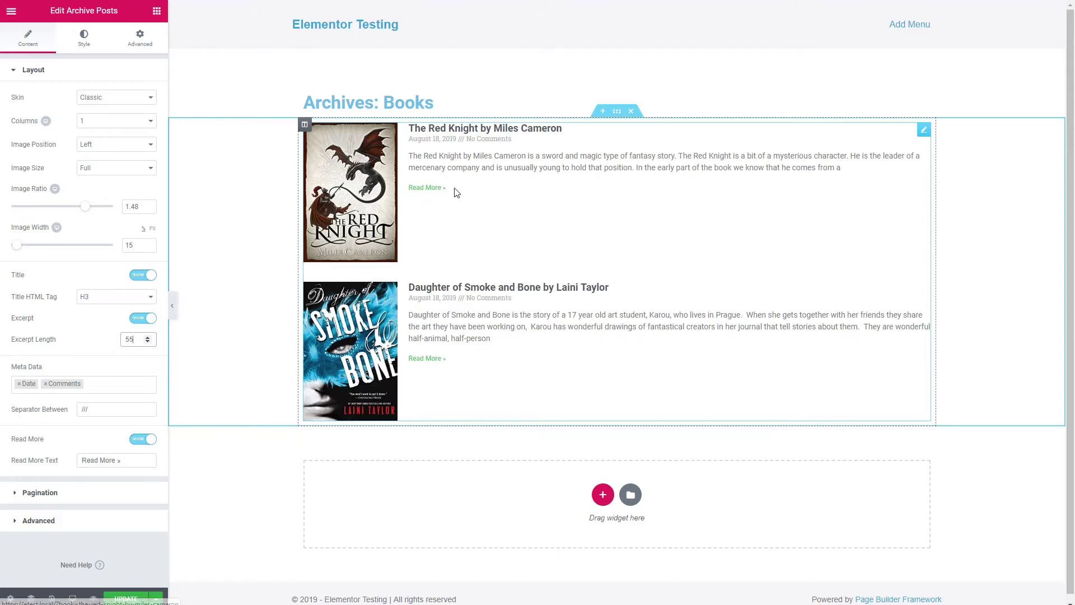
# - Save the template with a Books Archive display condition and preview the live archive
pyautogui.click(125, 599)
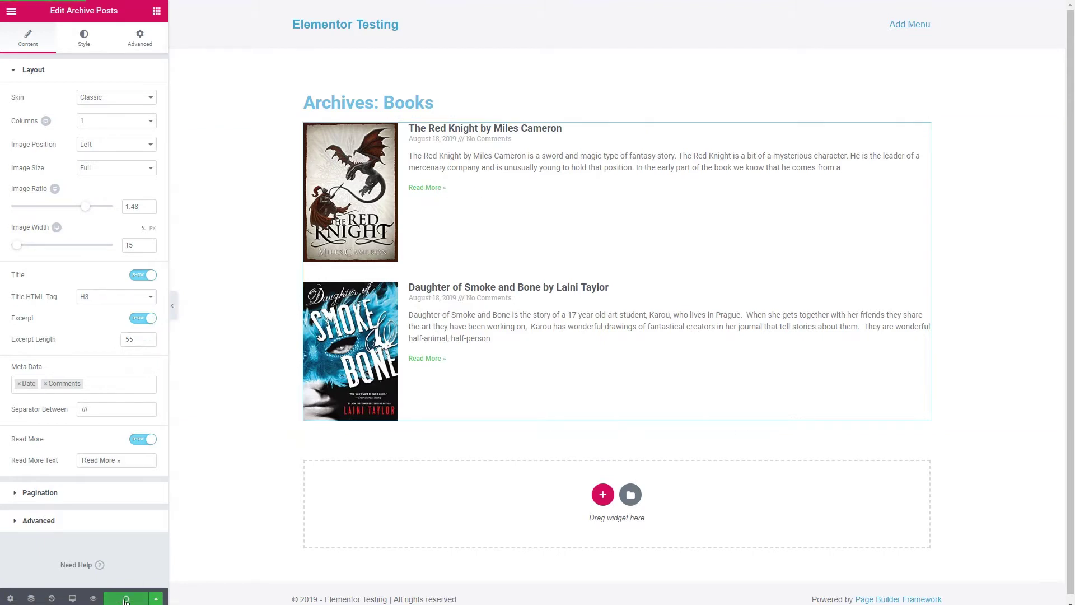
pyautogui.rightClick(95, 600)
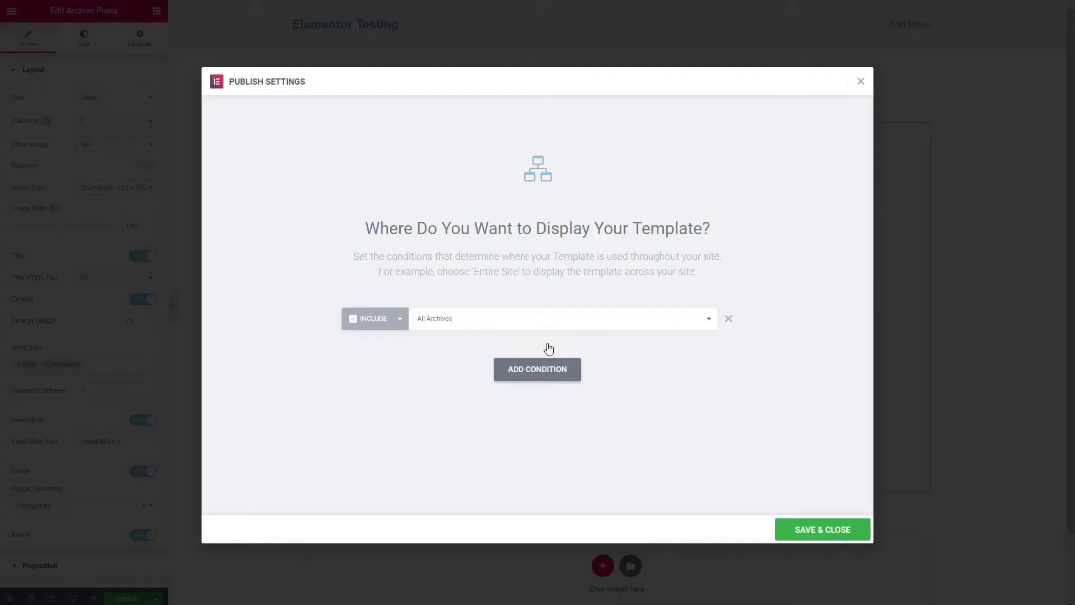
pyautogui.click(546, 321)
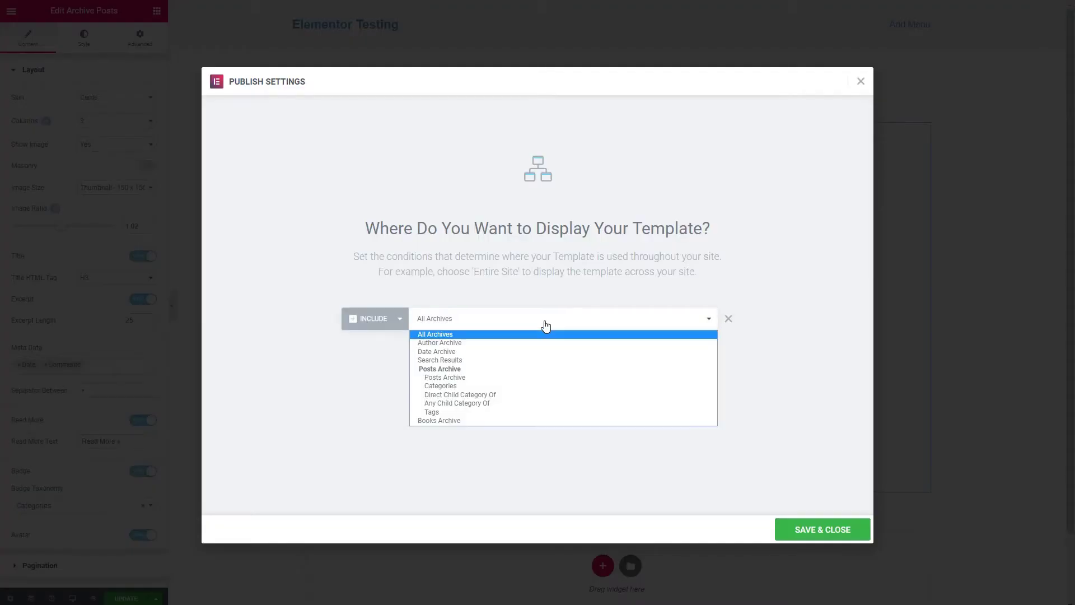
pyautogui.click(495, 420)
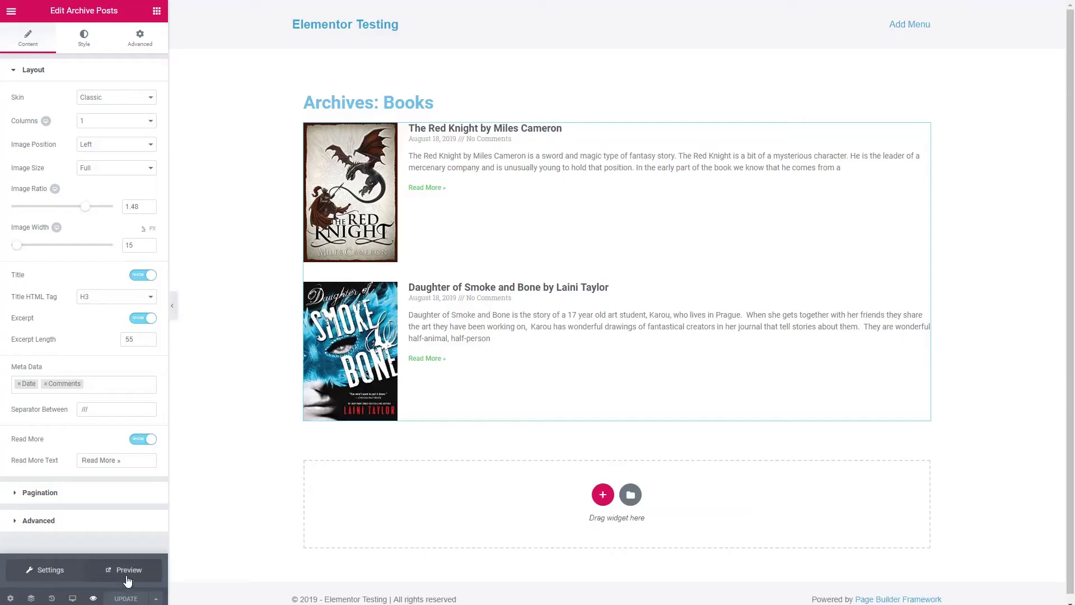
pyautogui.click(129, 579)
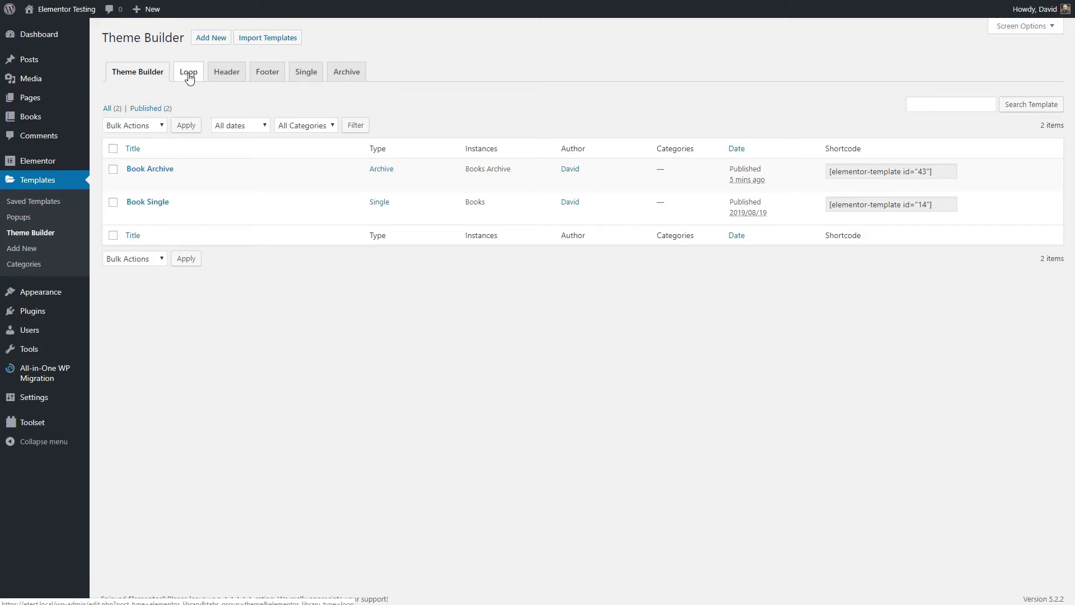
# - Start a new Loop template named 'Book Archive Loop' from the Loop tab
pyautogui.click(190, 75)
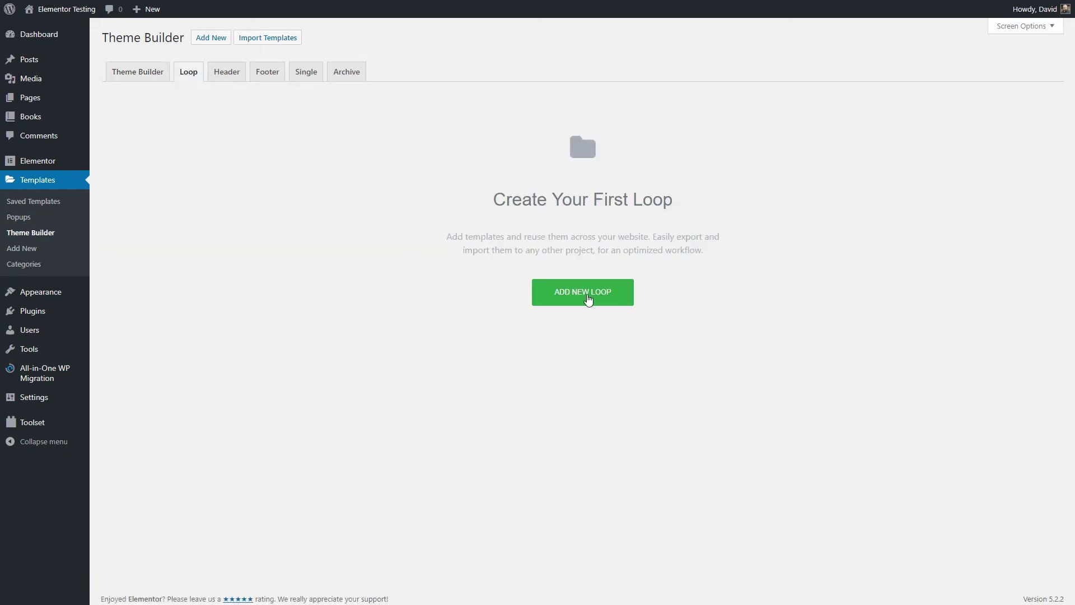
pyautogui.click(588, 300)
pyautogui.click(603, 346)
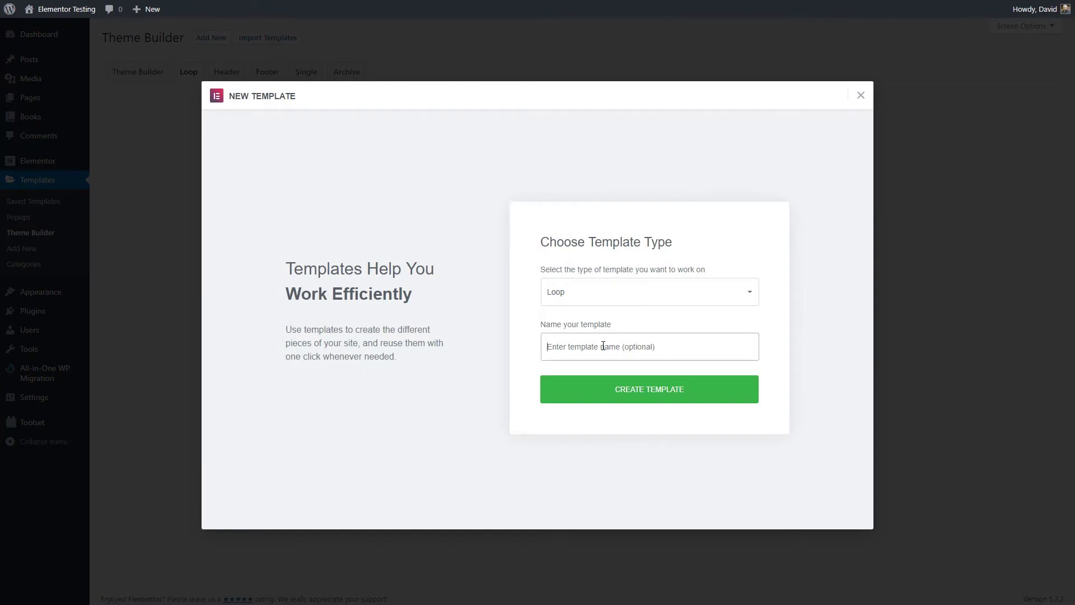
pyautogui.write('Bo')
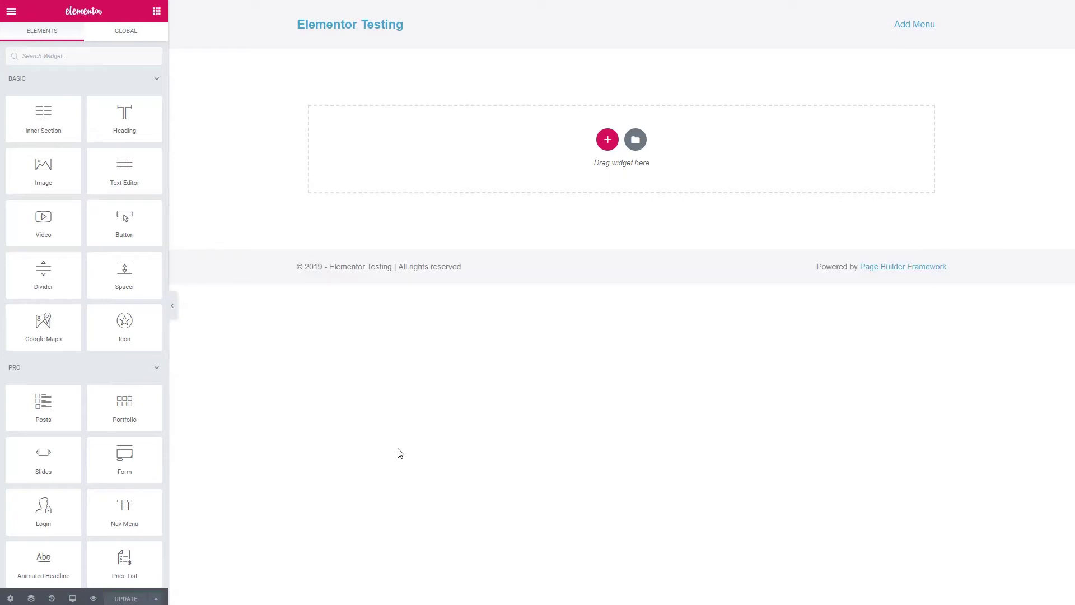
# - Add a one-column section with Full Width content width
pyautogui.click(607, 139)
pyautogui.click(464, 143)
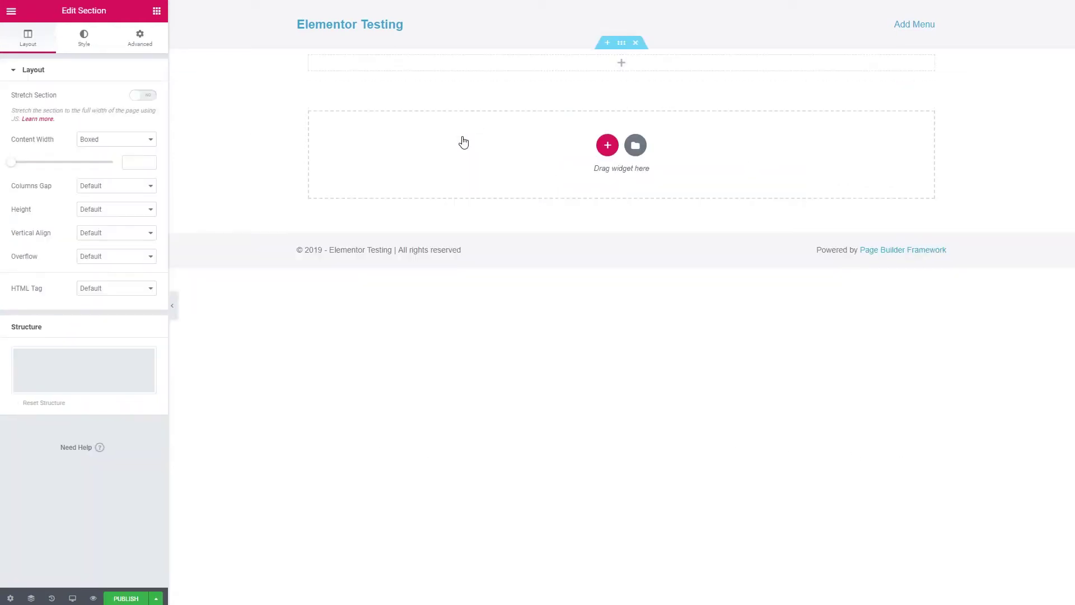
pyautogui.click(622, 43)
pyautogui.click(148, 95)
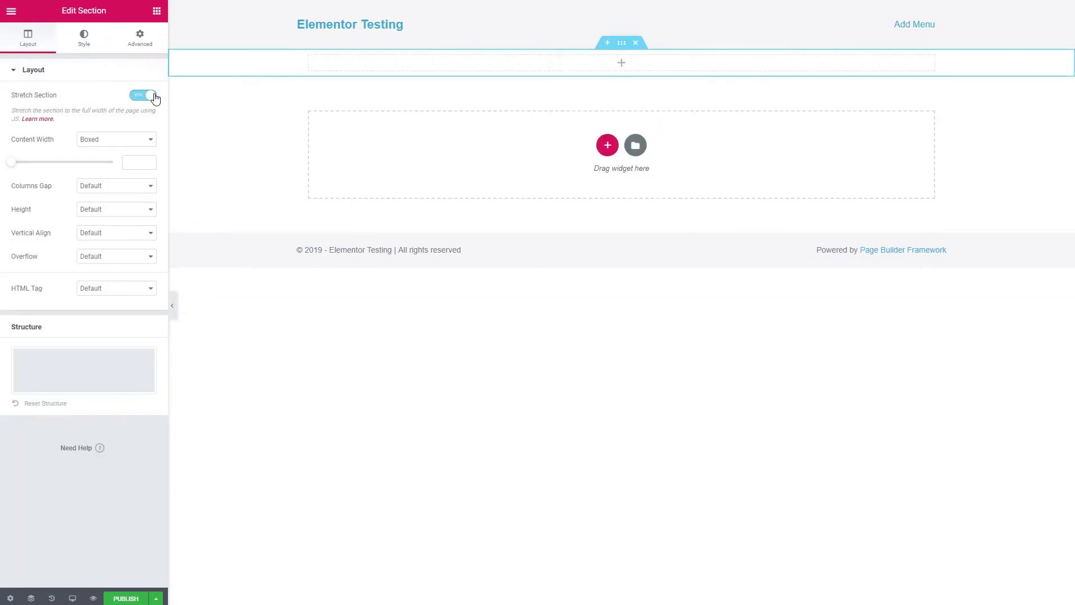
pyautogui.click(147, 95)
pyautogui.click(149, 138)
pyautogui.click(98, 160)
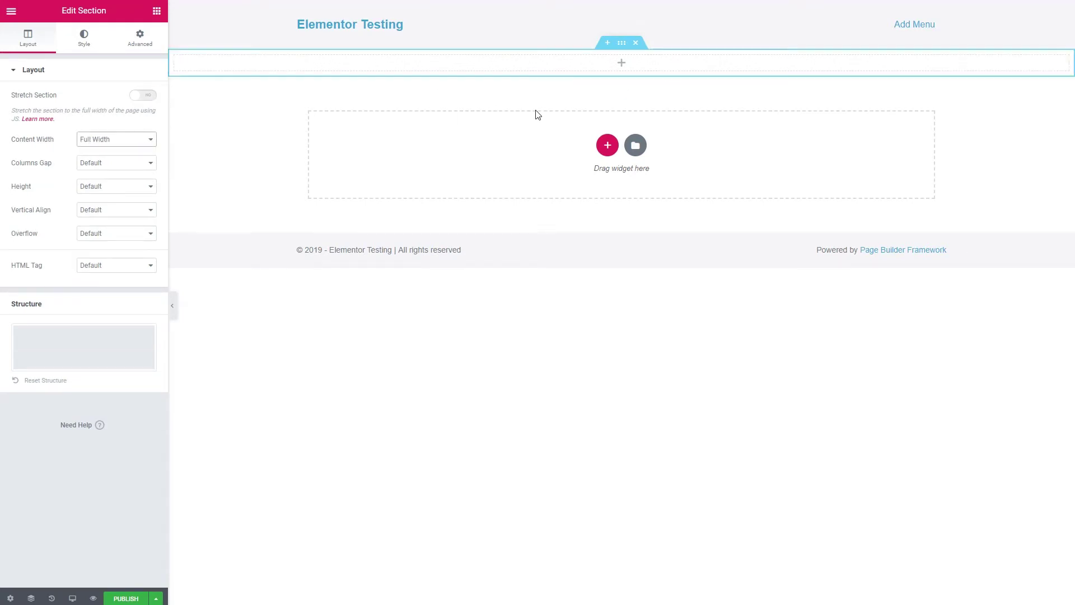
# - Duplicate the column, narrow the left one, and place an Image widget in it
pyautogui.click(621, 64)
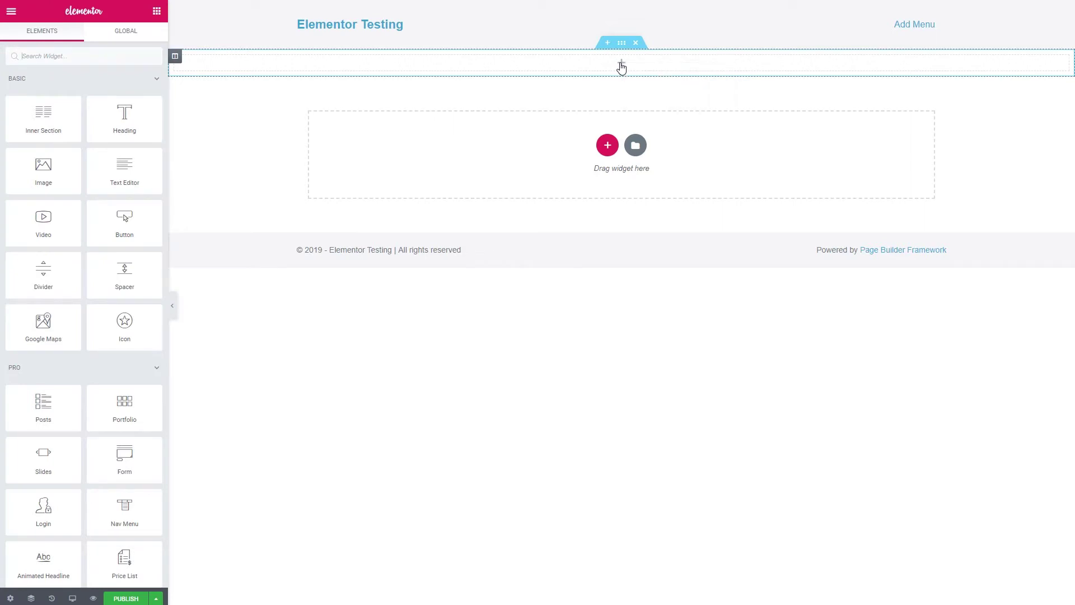
pyautogui.click(175, 57)
pyautogui.rightClick(176, 57)
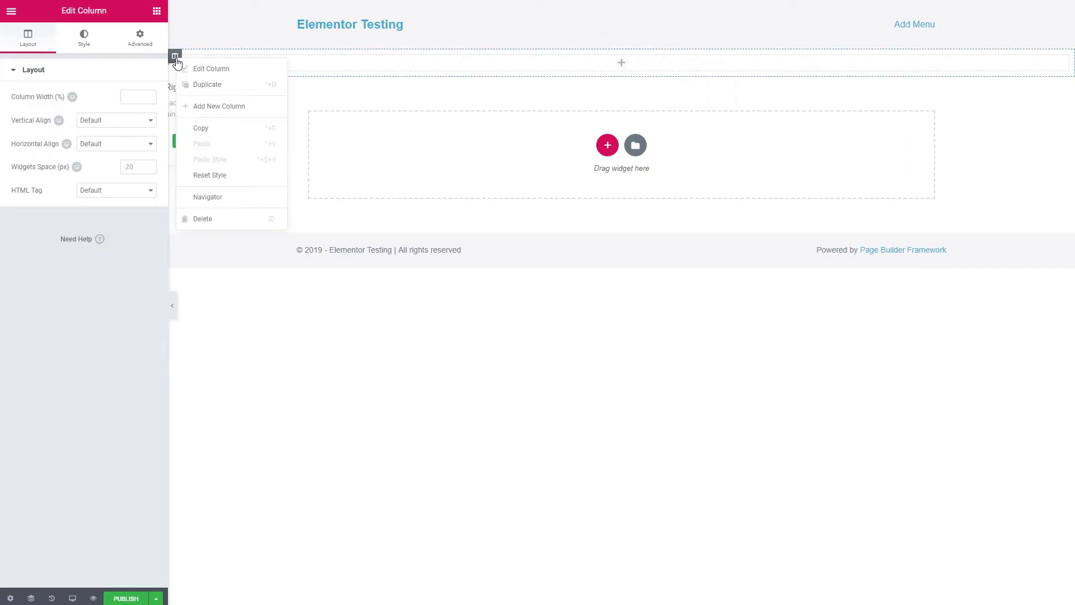
pyautogui.click(201, 85)
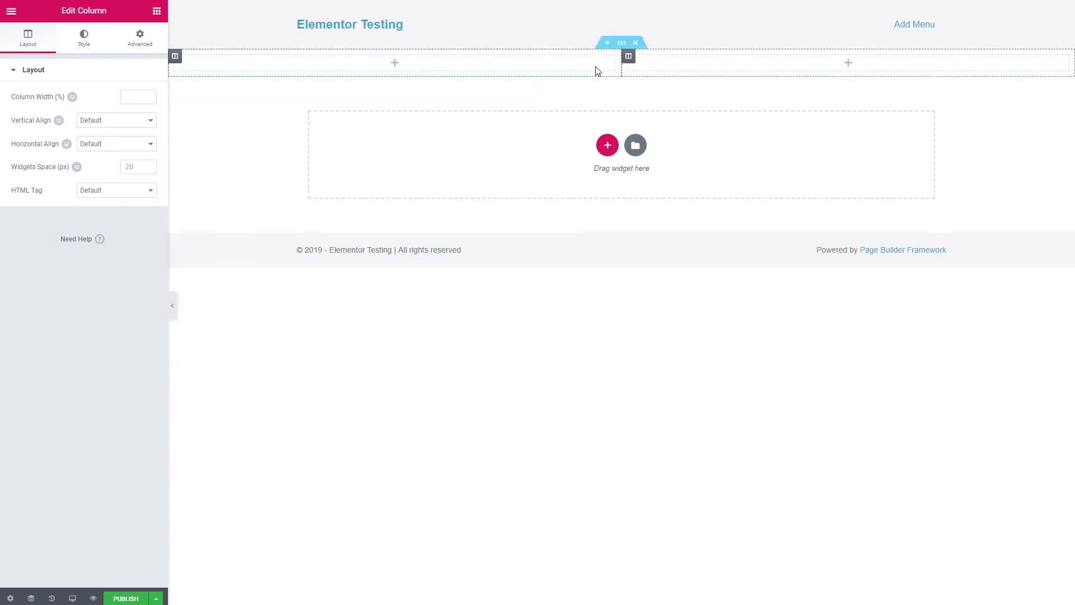
pyautogui.moveTo(622, 66); pyautogui.dragTo(411, 74)
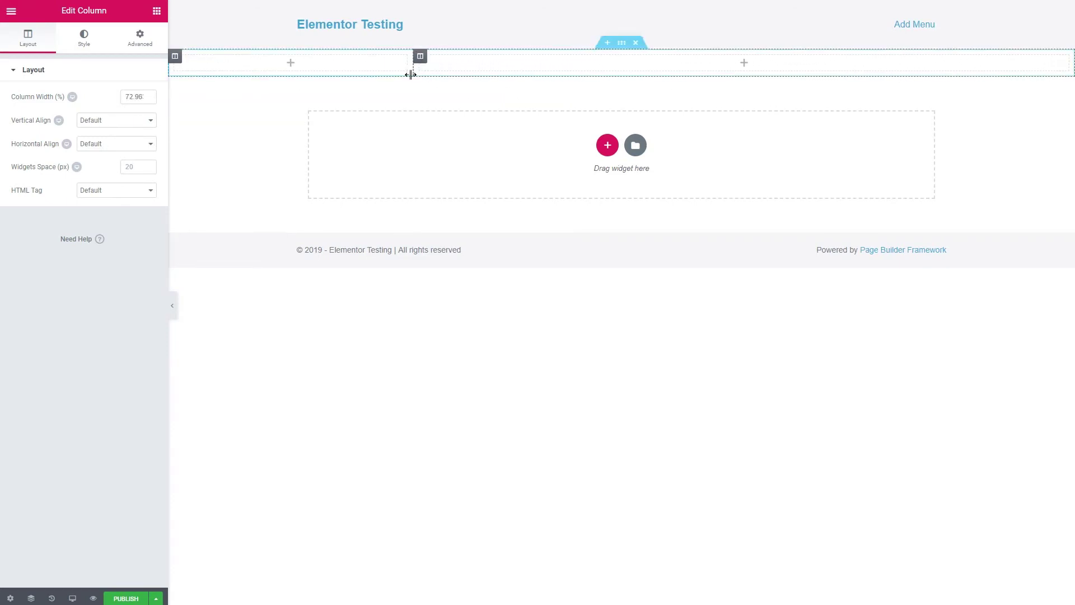
pyautogui.click(290, 63)
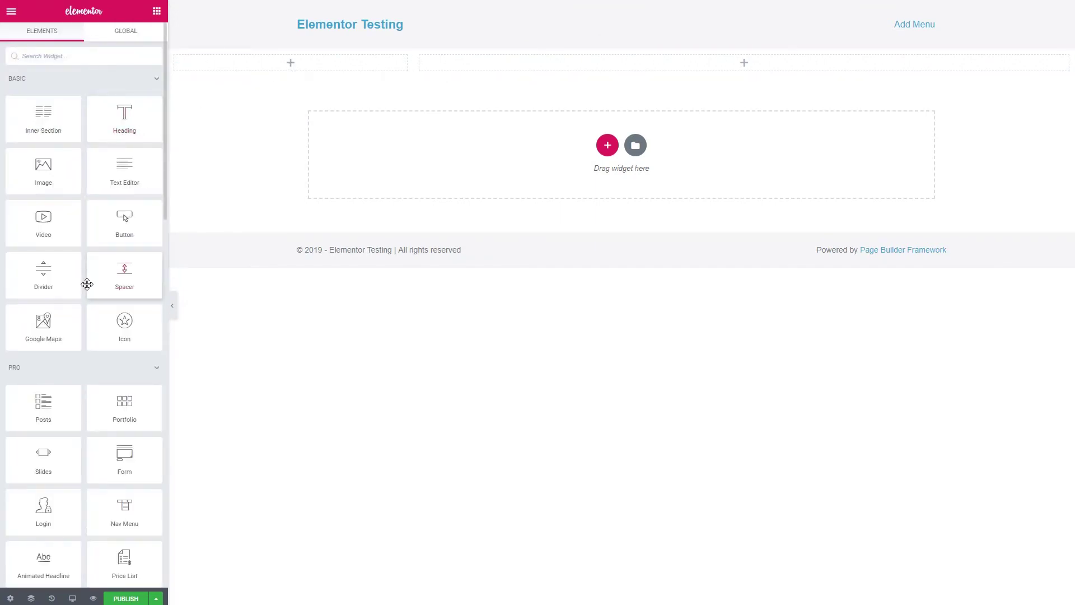
pyautogui.moveTo(56, 183); pyautogui.dragTo(346, 75)
# - Make the left-column image show each post's Featured Image at Thumbnail 150 x 150
pyautogui.click(151, 183)
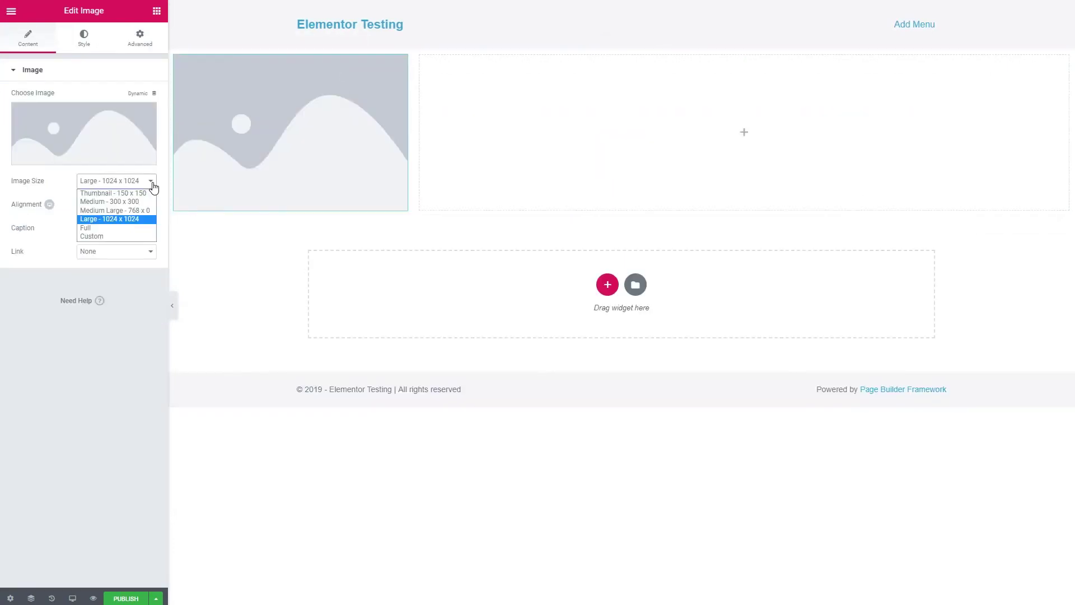
pyautogui.click(149, 193)
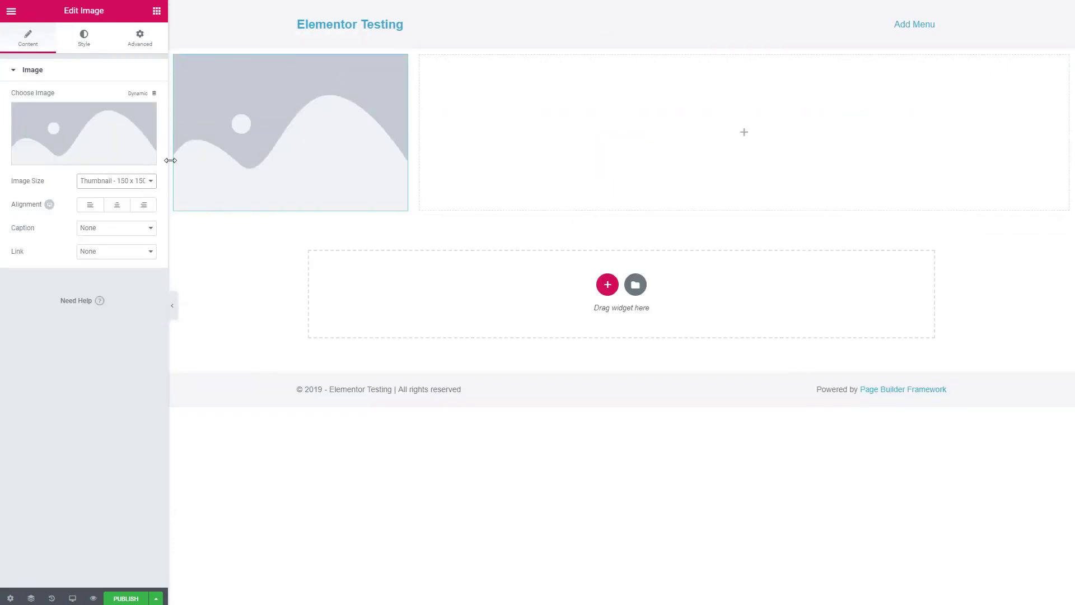
pyautogui.click(152, 96)
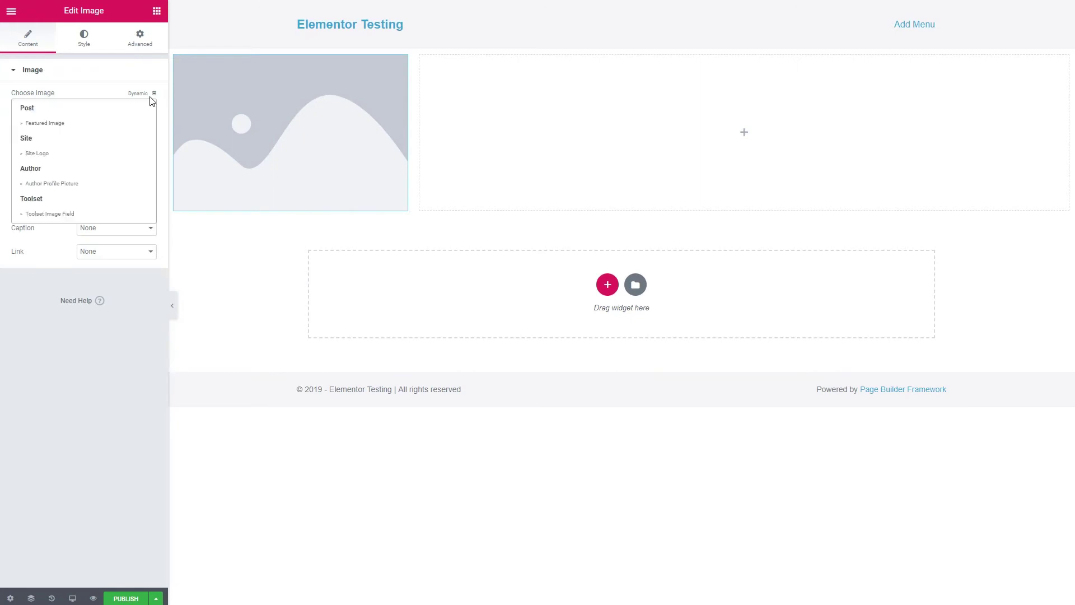
pyautogui.click(52, 124)
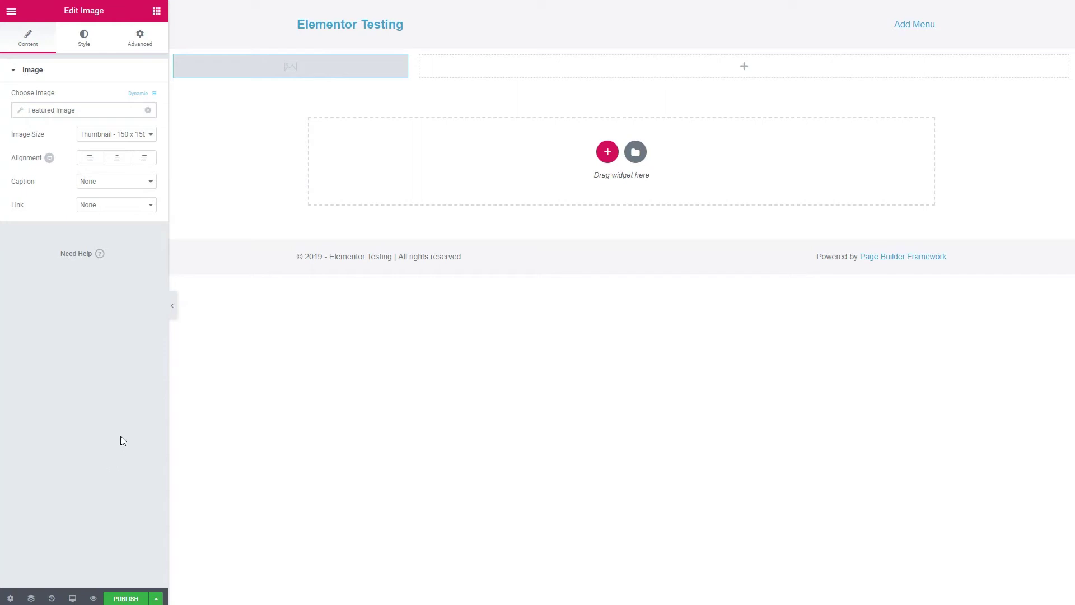
pyautogui.click(10, 598)
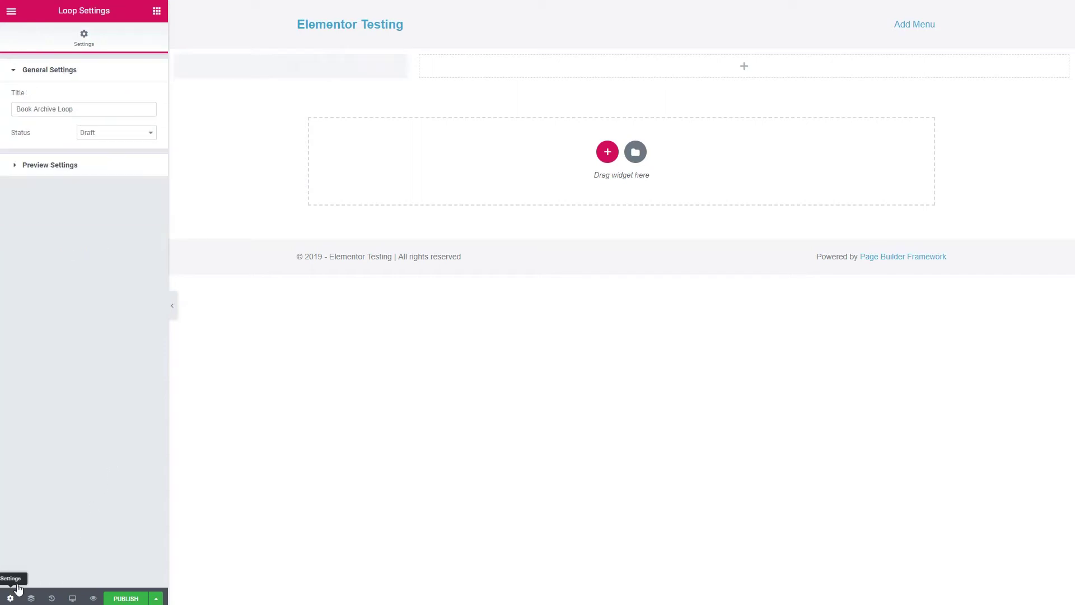
# - Set the loop template to Published and preview it as the Book 'Daughter of Smoke and Bone'
pyautogui.click(107, 136)
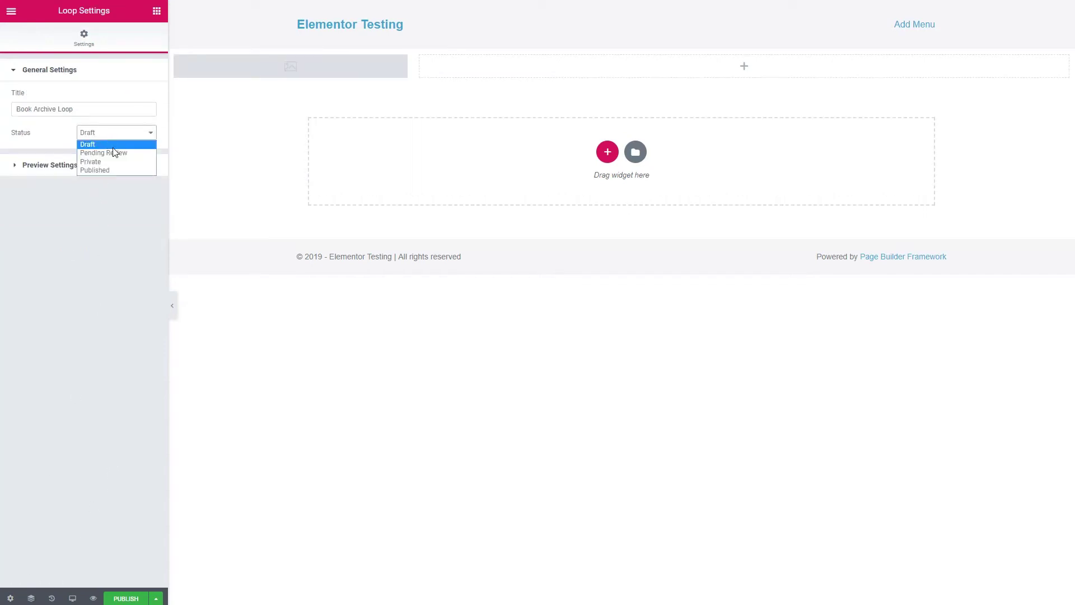
pyautogui.click(99, 170)
pyautogui.click(65, 167)
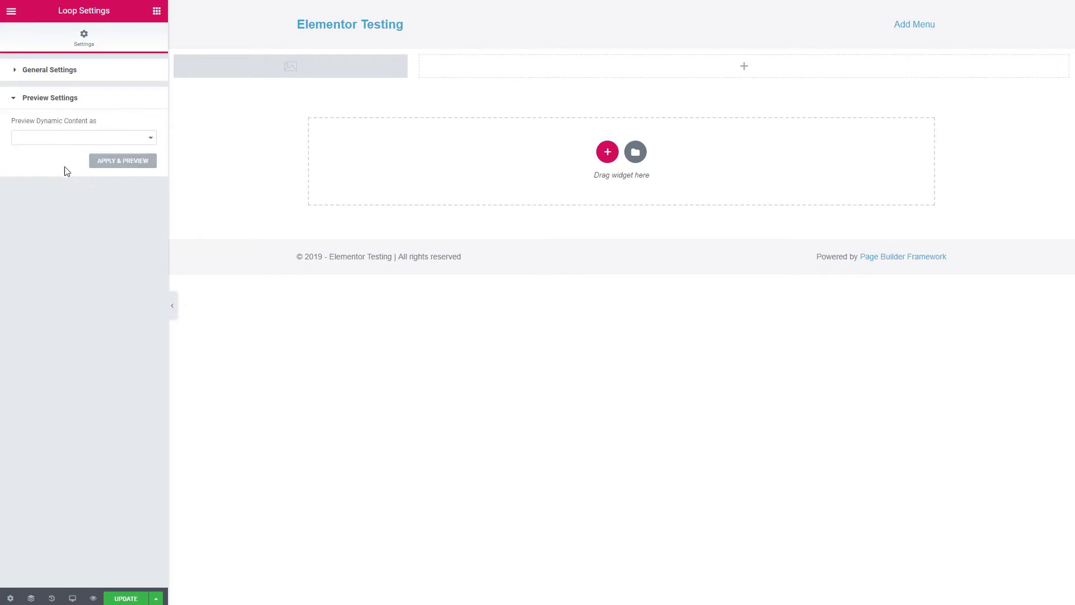
pyautogui.click(88, 140)
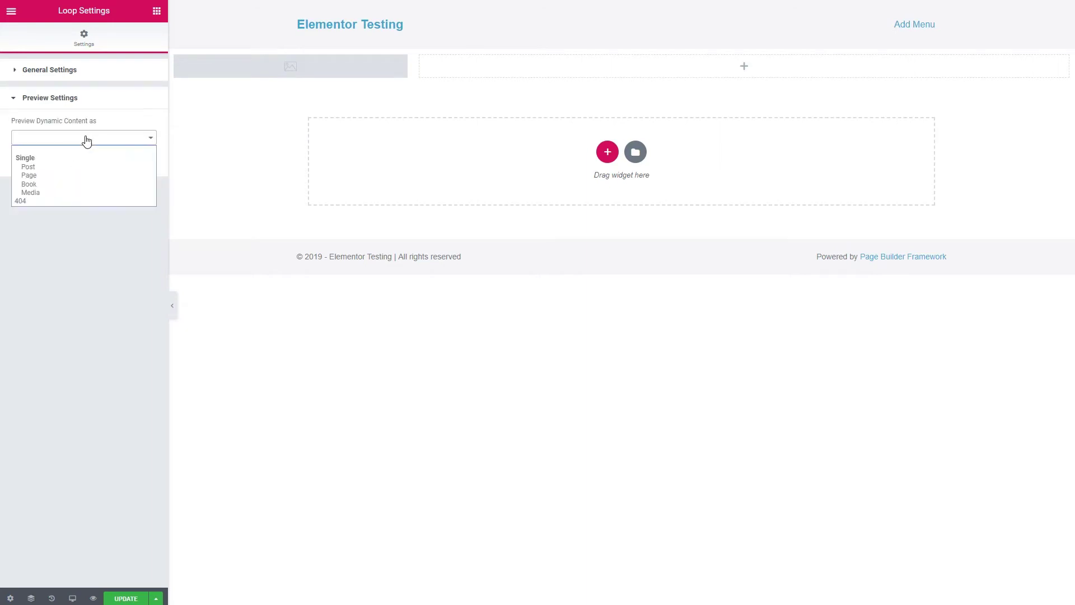
pyautogui.click(45, 184)
pyautogui.click(106, 168)
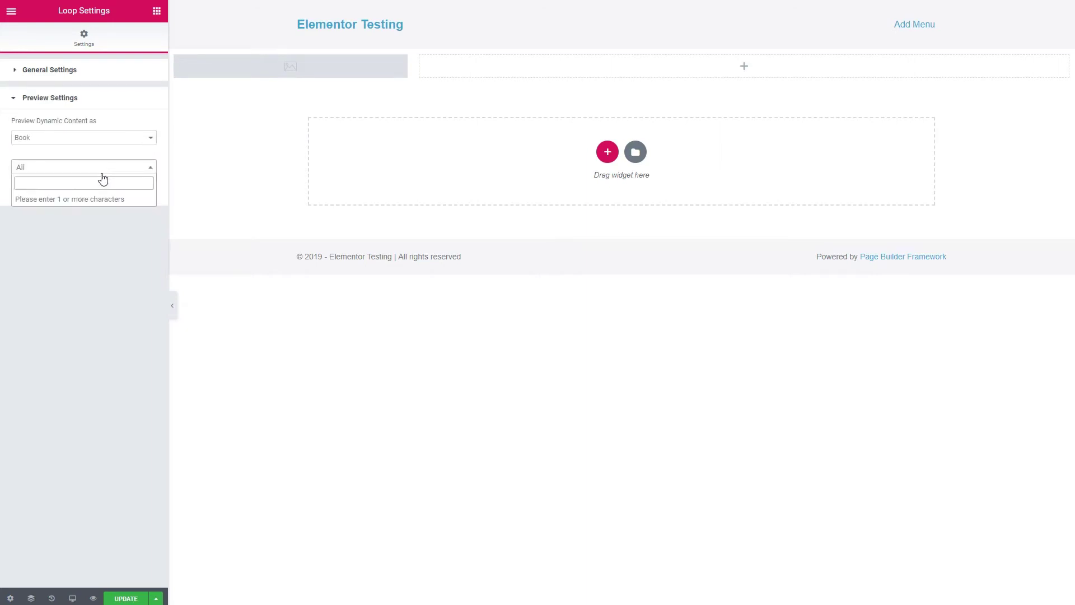
pyautogui.write('smoke')
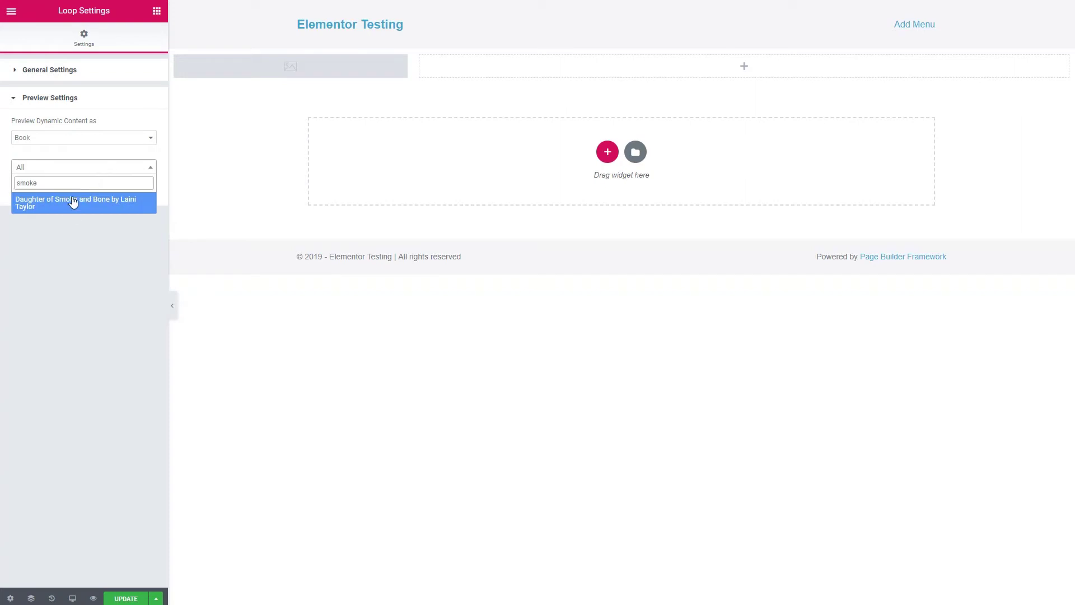
pyautogui.click(73, 216)
pyautogui.click(125, 192)
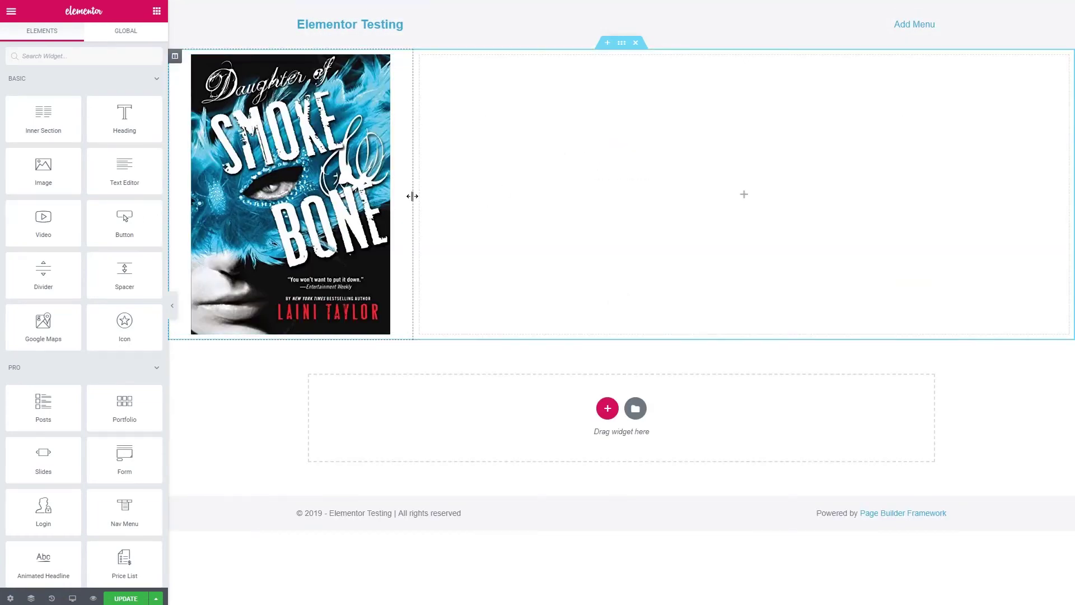
# - Narrow the cover column slightly and add a right-column heading filled dynamically with the Post Title
pyautogui.moveTo(412, 200); pyautogui.dragTo(408, 197)
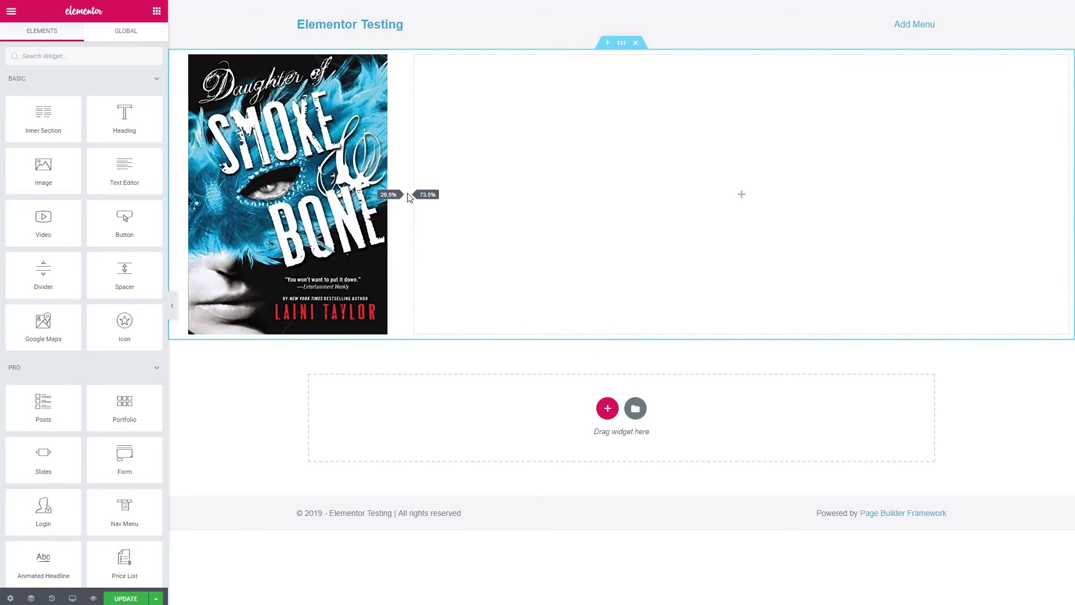
pyautogui.click(278, 168)
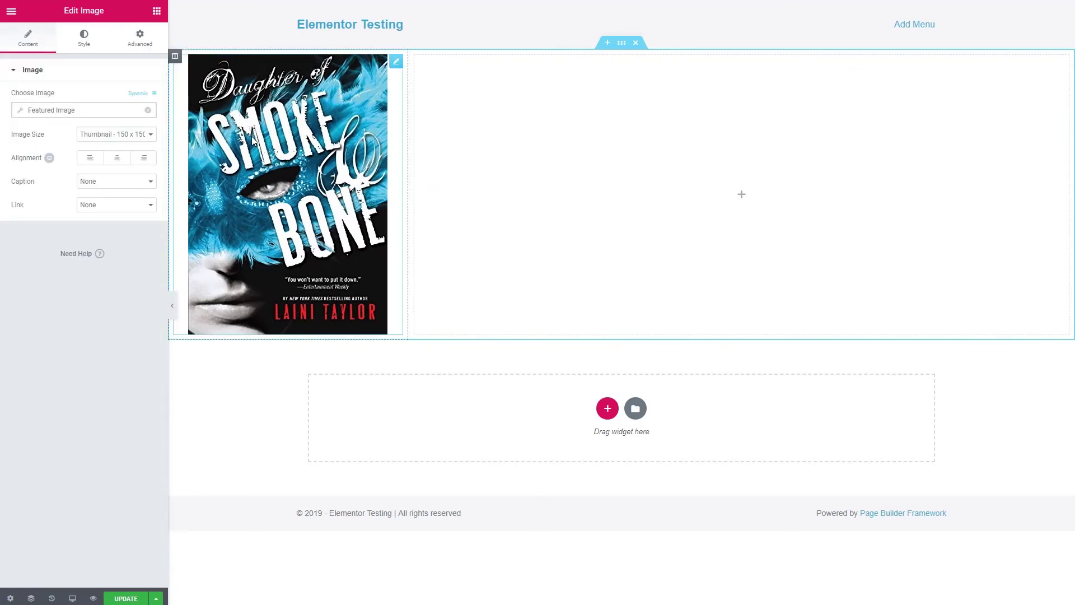
pyautogui.click(628, 117)
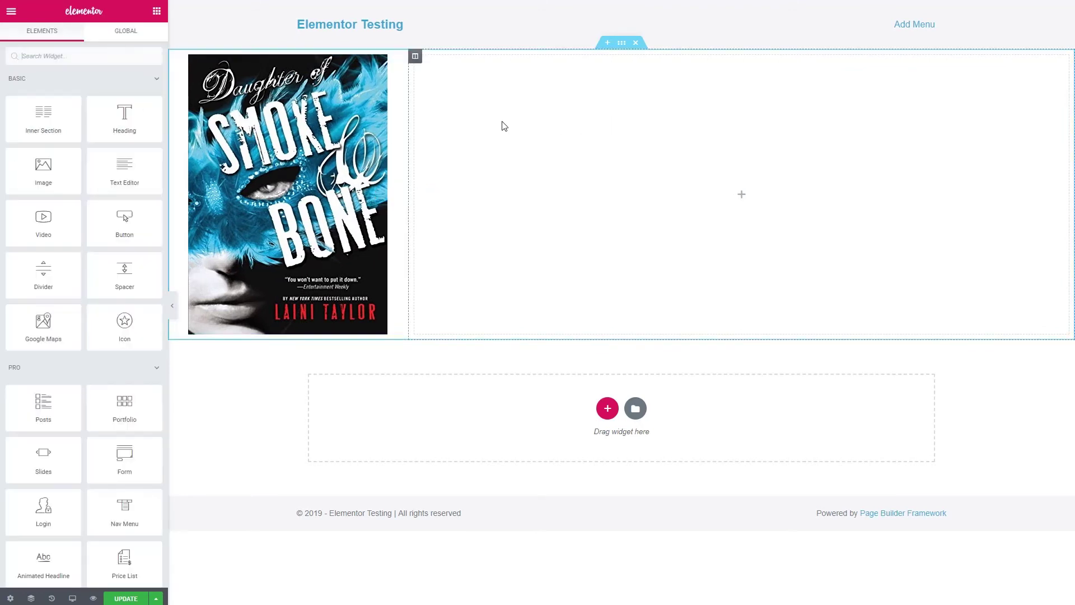
pyautogui.moveTo(161, 128); pyautogui.dragTo(526, 79)
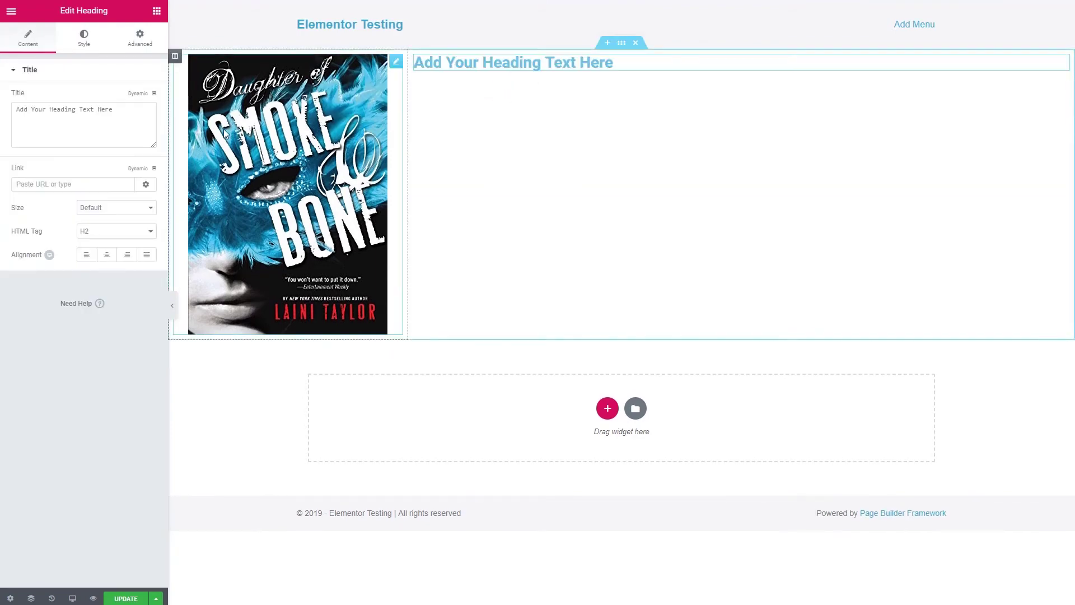
pyautogui.click(154, 93)
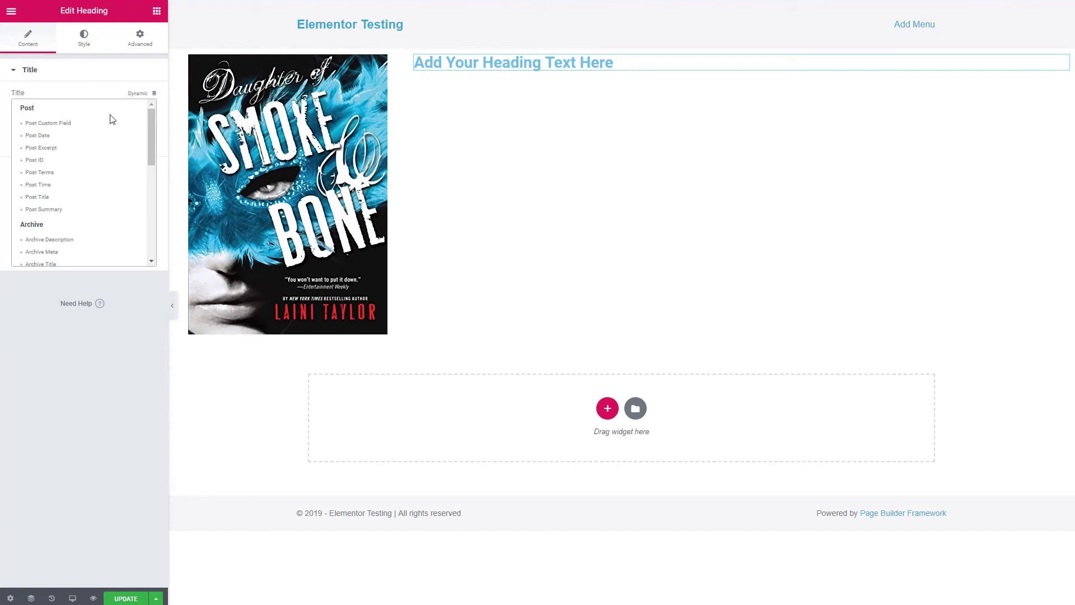
pyautogui.click(37, 197)
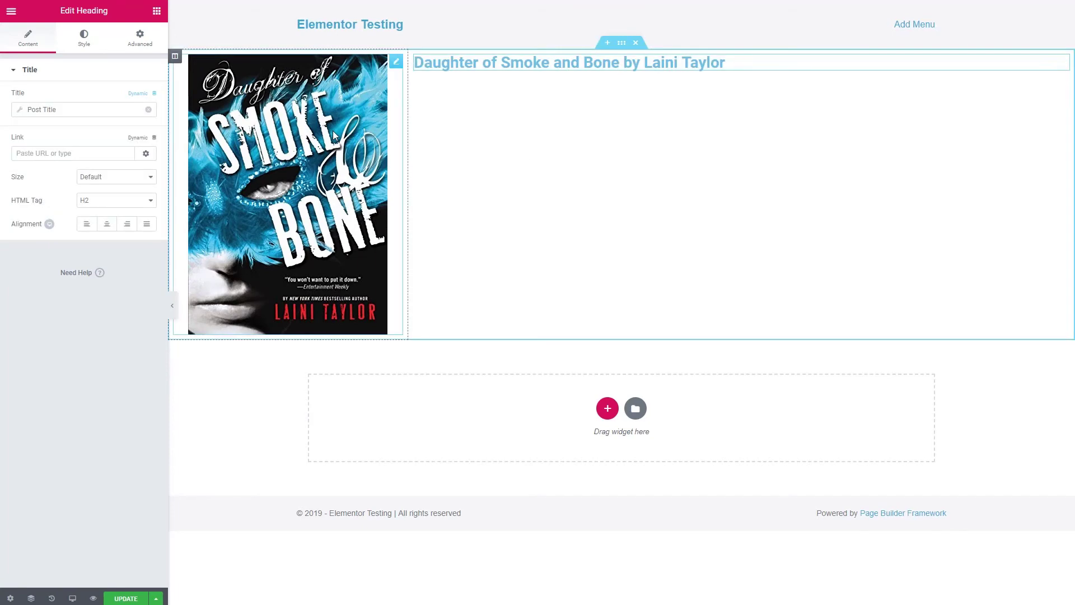
# - Link the book cover to a Custom URL set dynamically to the Post URL
pyautogui.click(197, 169)
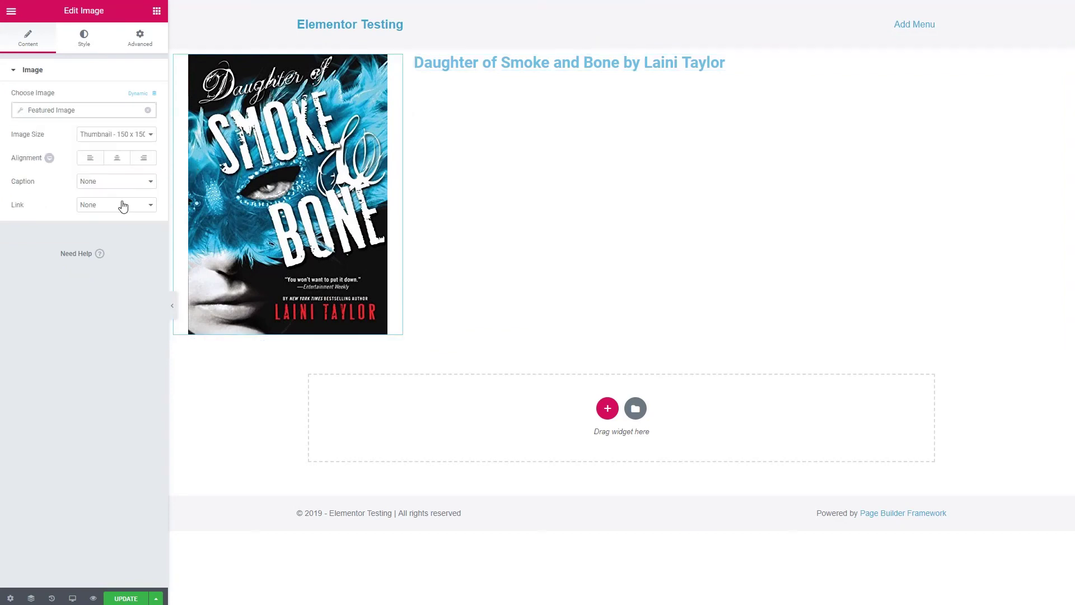
pyautogui.click(122, 205)
pyautogui.click(106, 234)
pyautogui.click(154, 223)
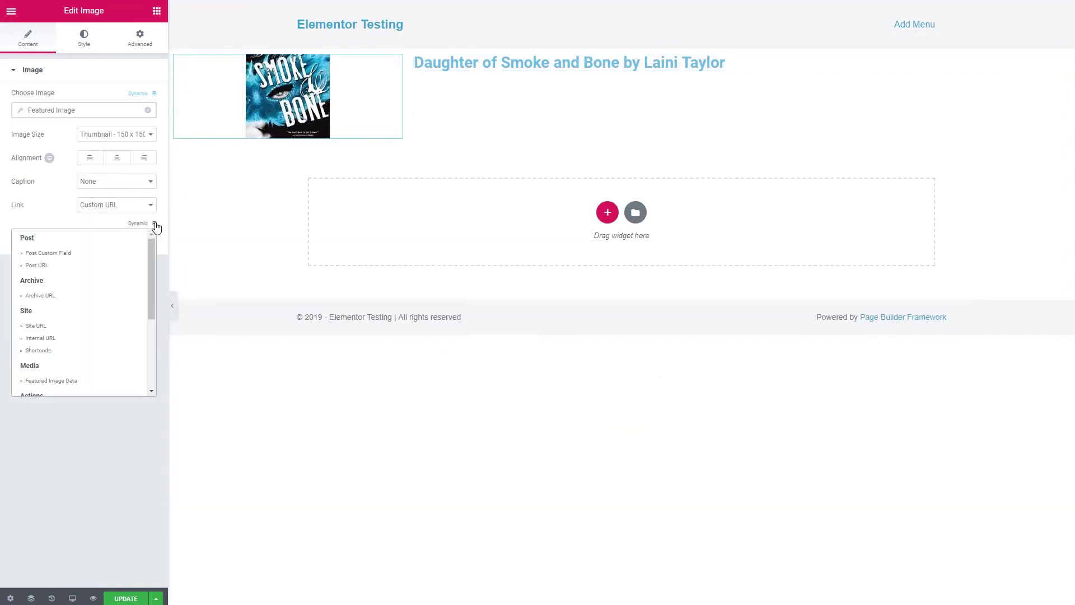
pyautogui.click(38, 266)
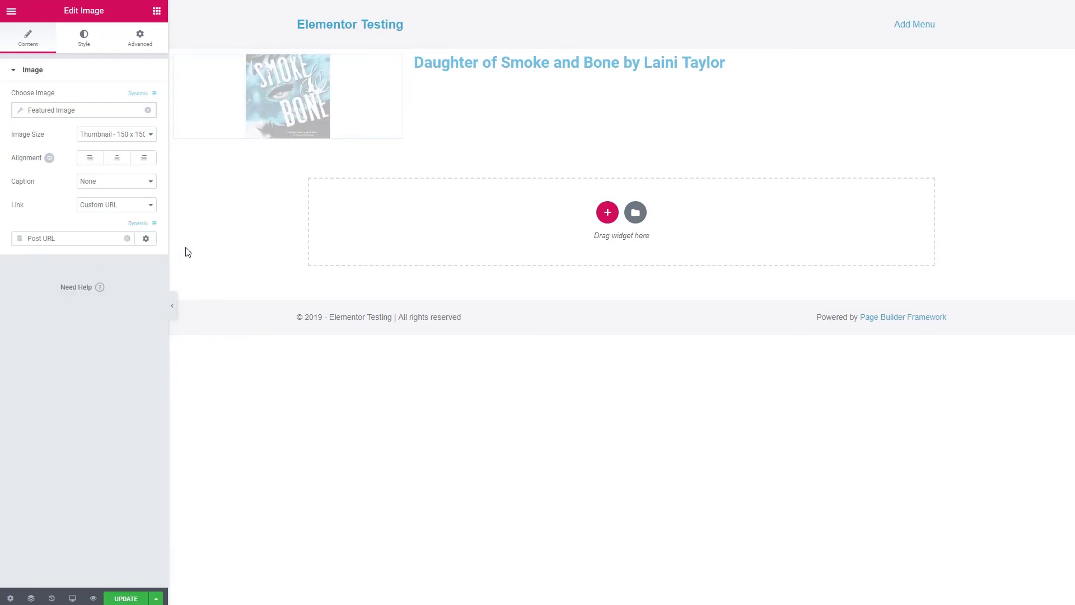
# - Set the title heading size to Medium
pyautogui.click(417, 61)
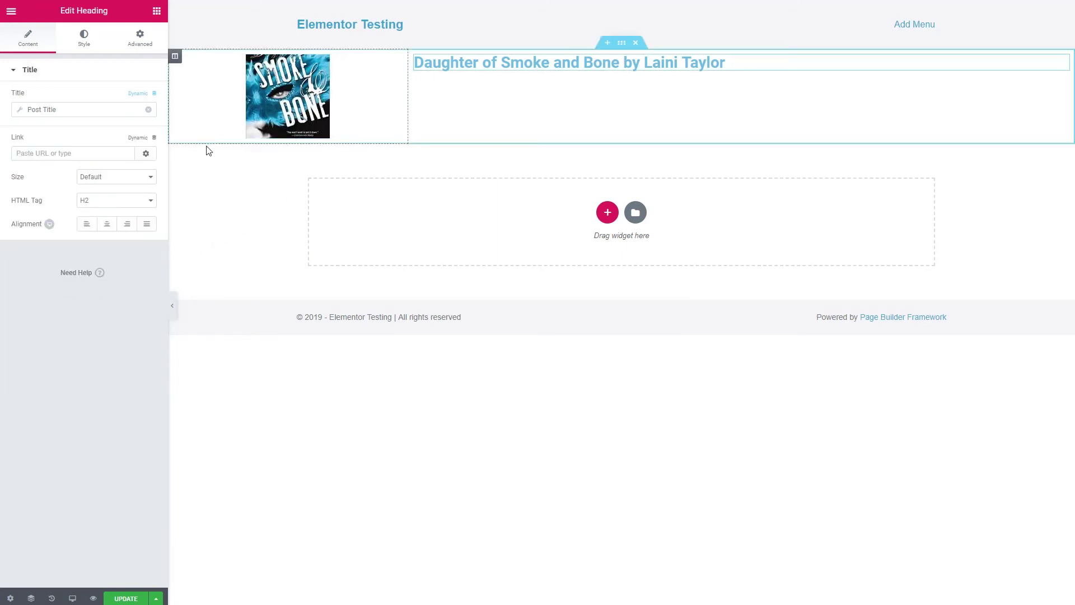
pyautogui.click(149, 177)
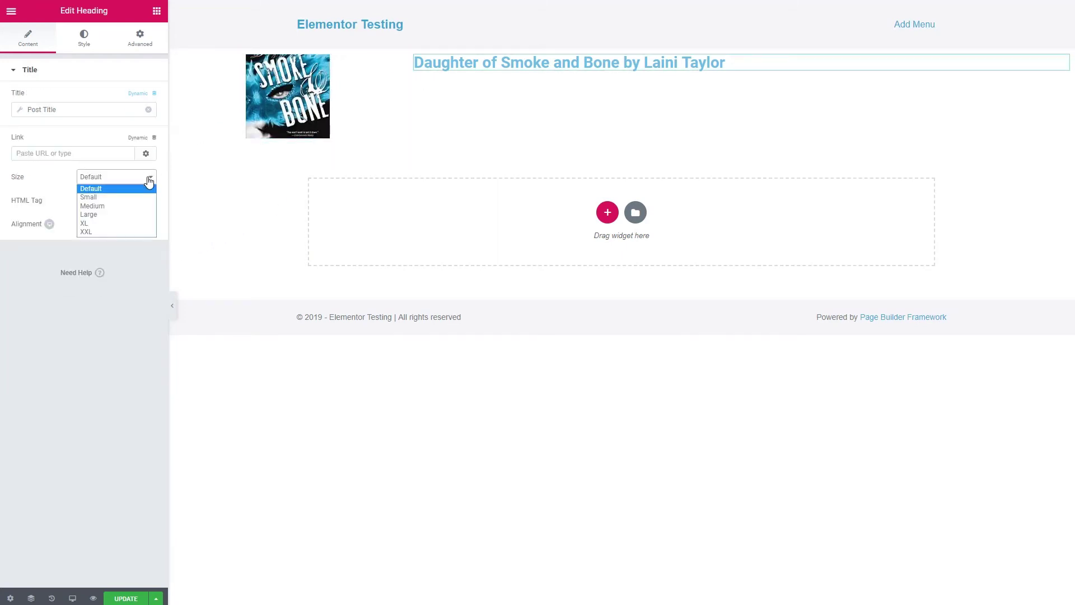
pyautogui.click(126, 209)
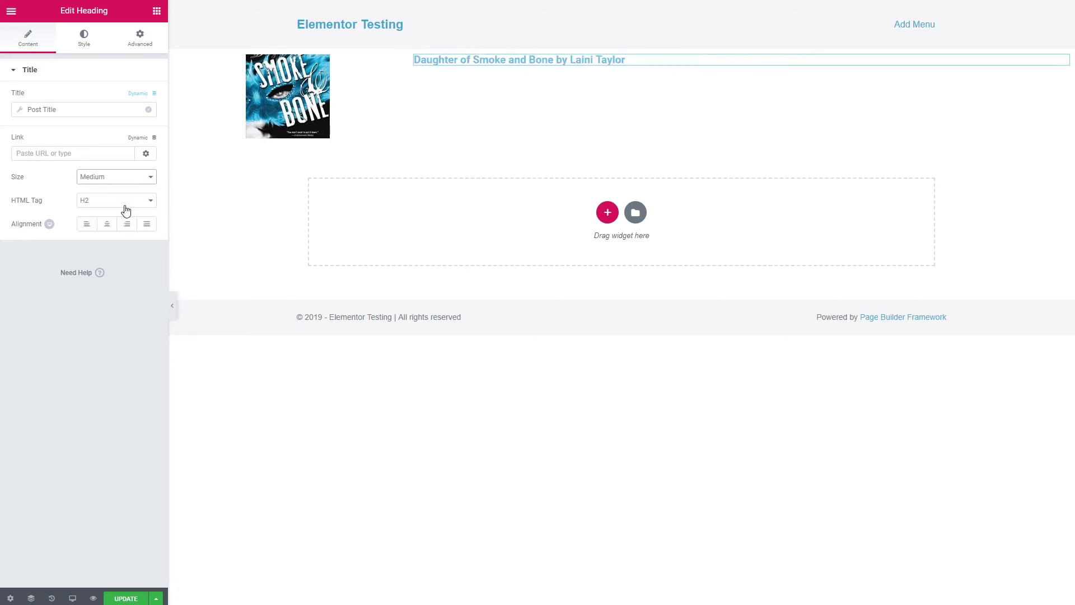
# - Change the book cover's image size to Full
pyautogui.click(307, 105)
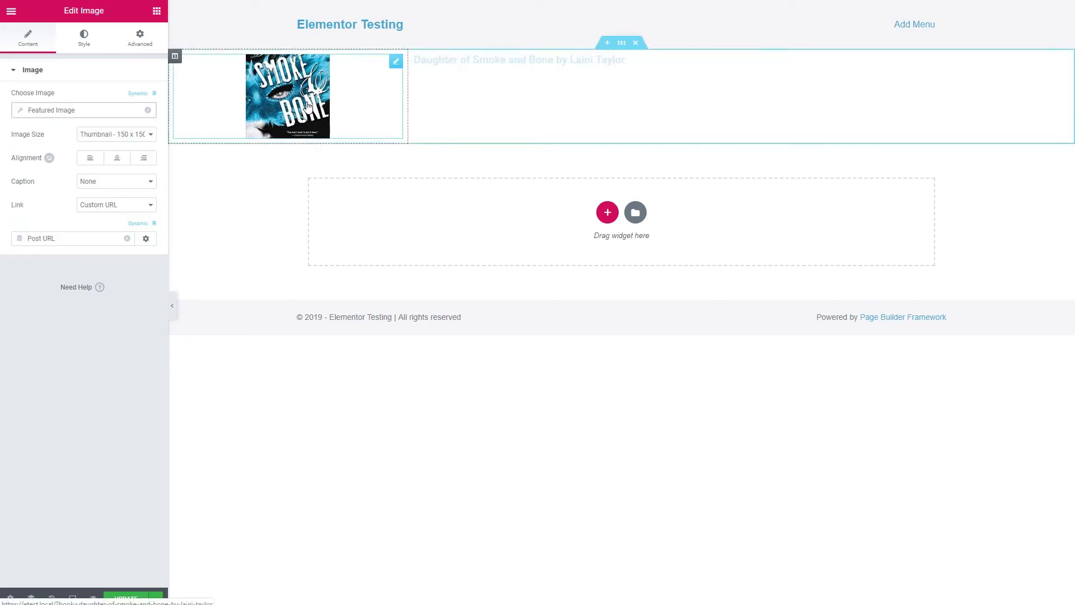
pyautogui.click(149, 136)
pyautogui.click(118, 189)
pyautogui.click(124, 134)
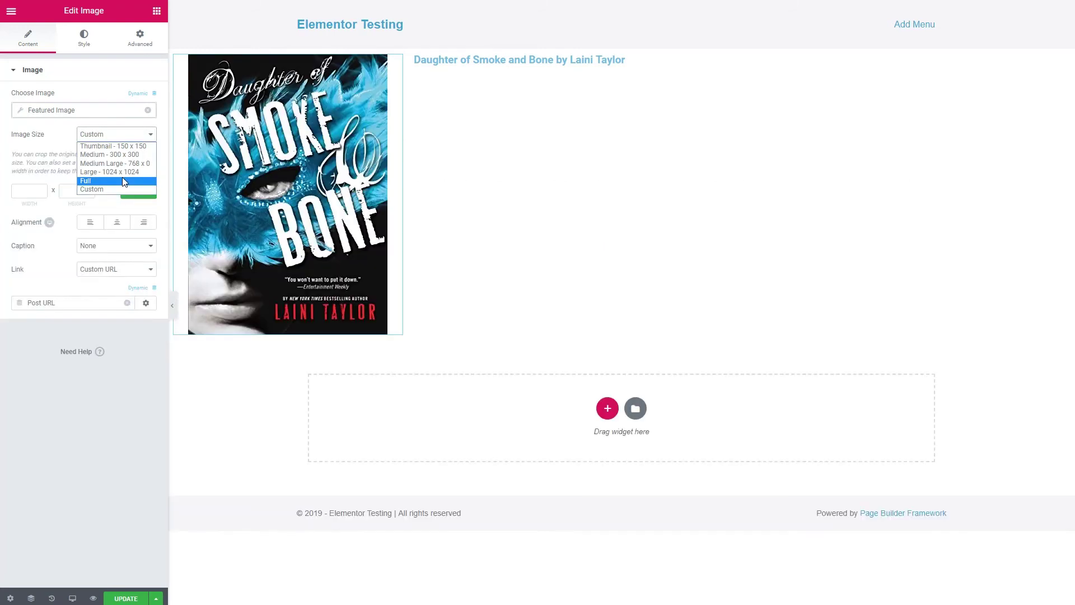
pyautogui.click(124, 181)
# - Enlarge the title heading to XL size
pyautogui.click(544, 59)
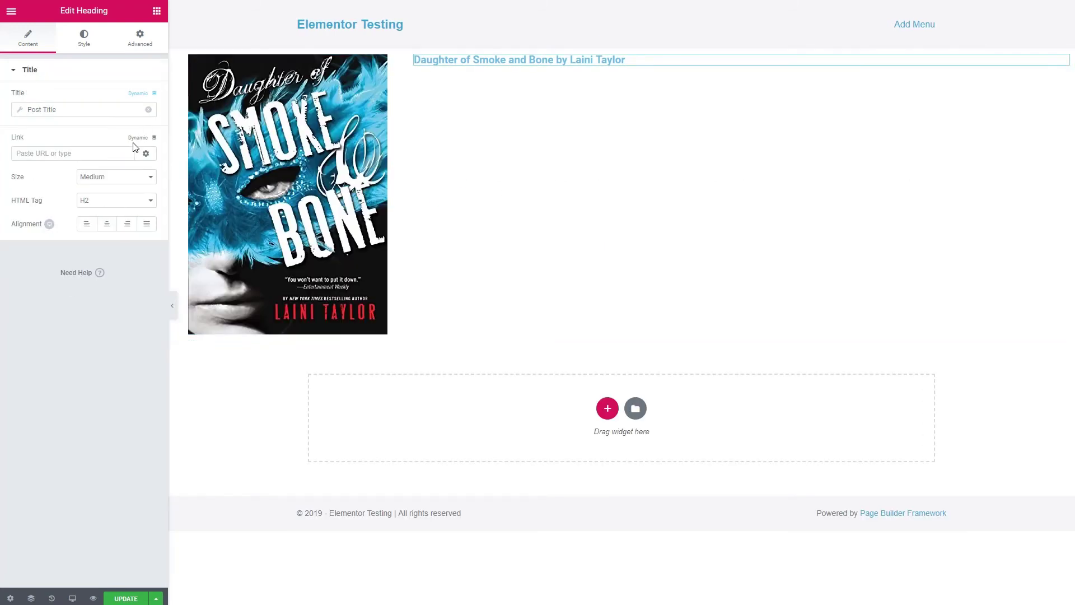
pyautogui.click(150, 201)
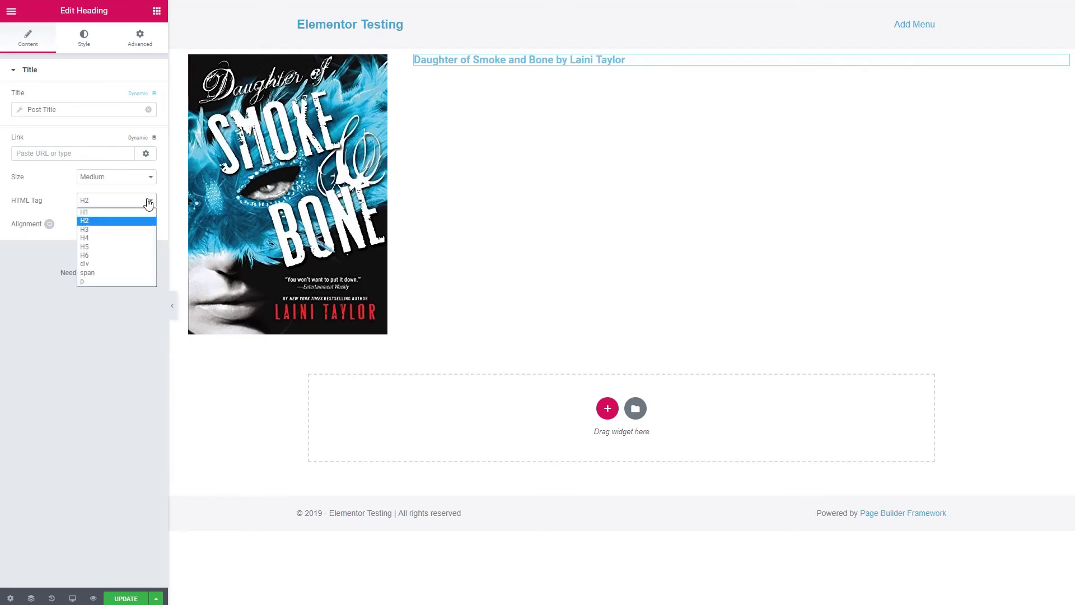
pyautogui.click(153, 178)
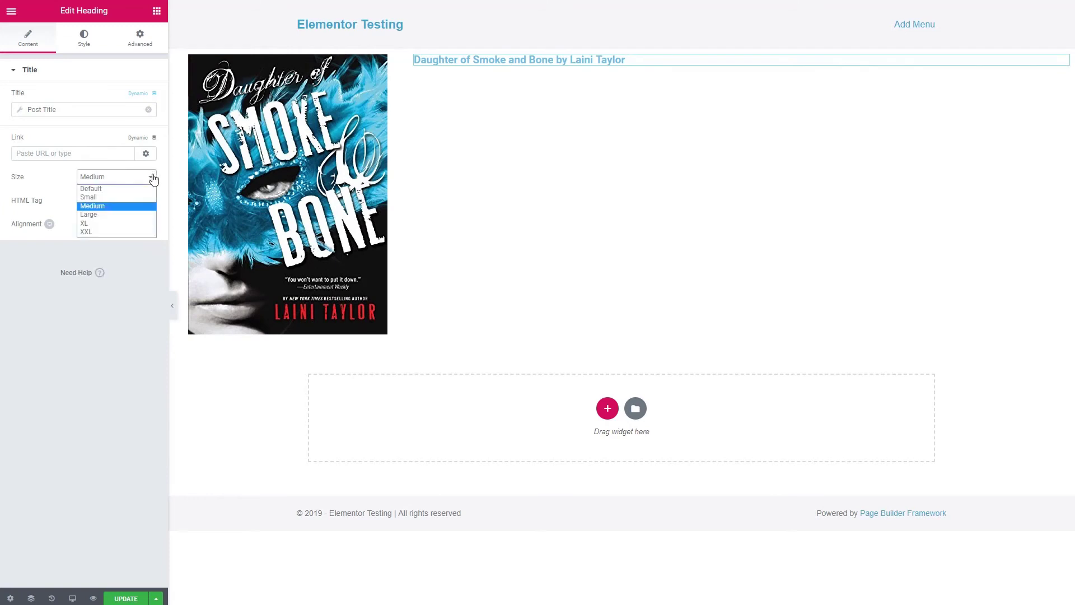
pyautogui.click(116, 216)
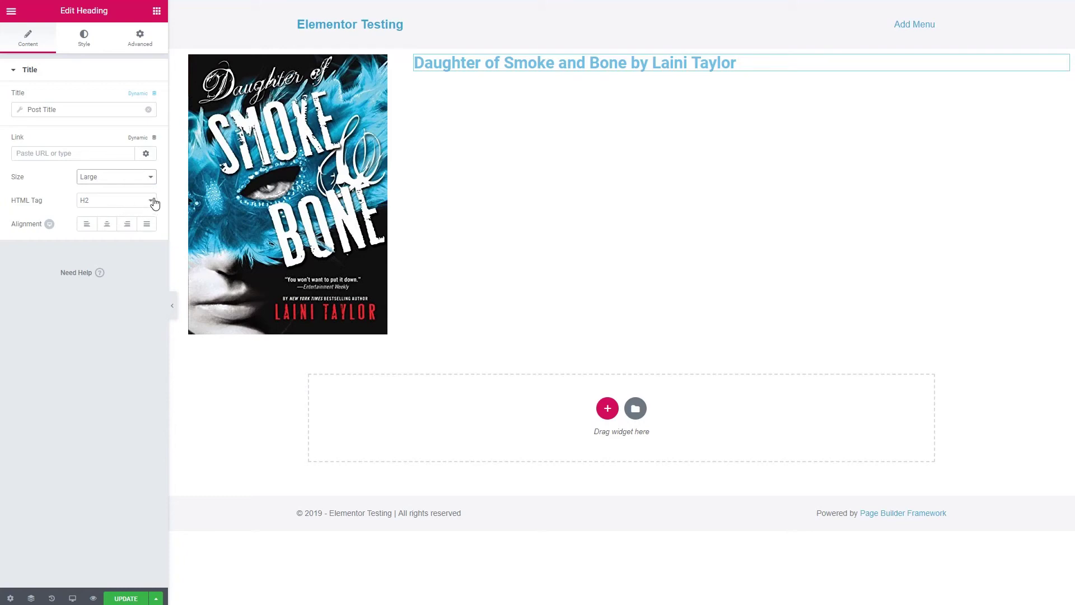
pyautogui.click(153, 178)
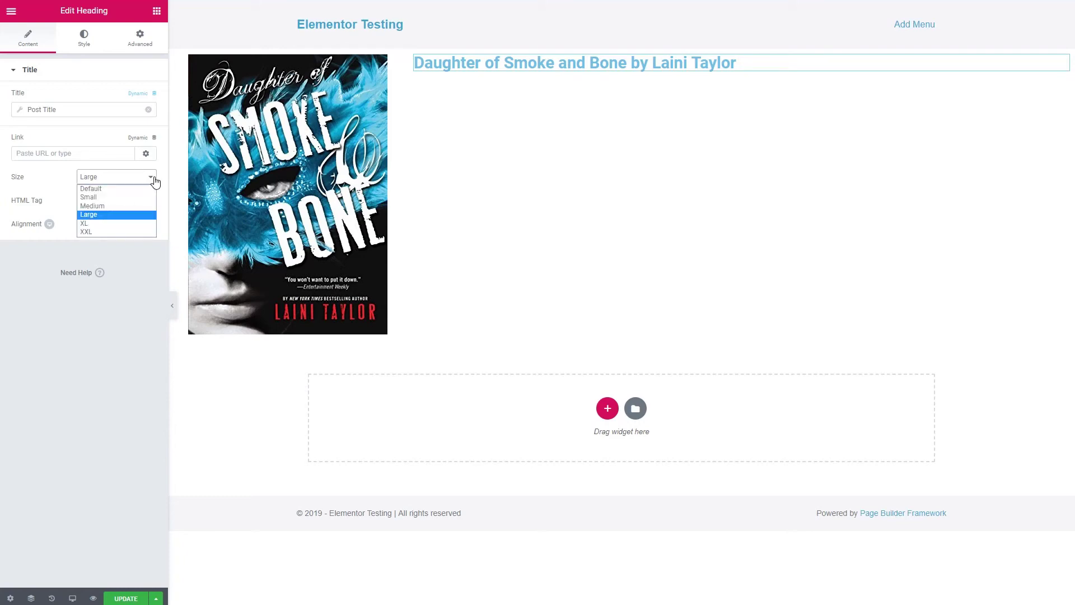
pyautogui.click(123, 223)
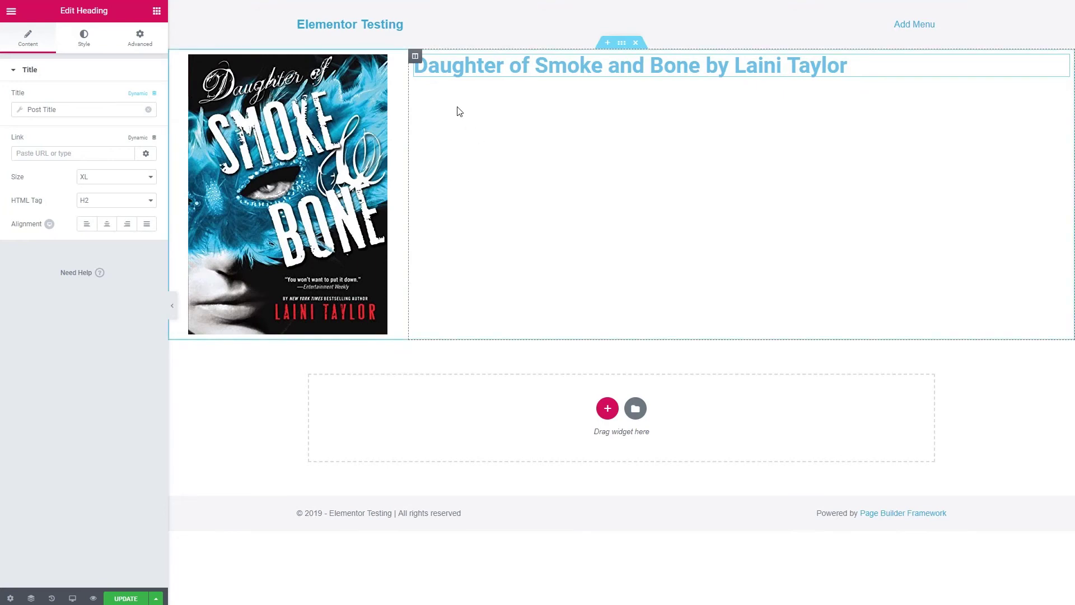
# - Add a text block under the title, replacing its placeholder with the Post Summary at length 55
pyautogui.click(157, 11)
pyautogui.moveTo(125, 171); pyautogui.dragTo(486, 73)
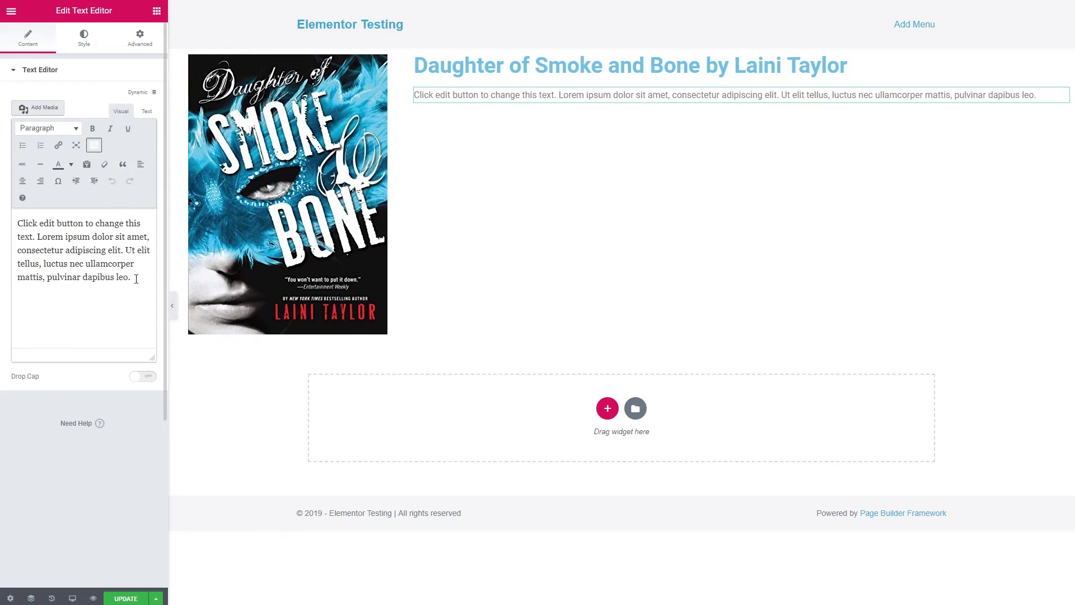
pyautogui.moveTo(136, 279); pyautogui.dragTo(18, 222)
pyautogui.press('BackSpace')
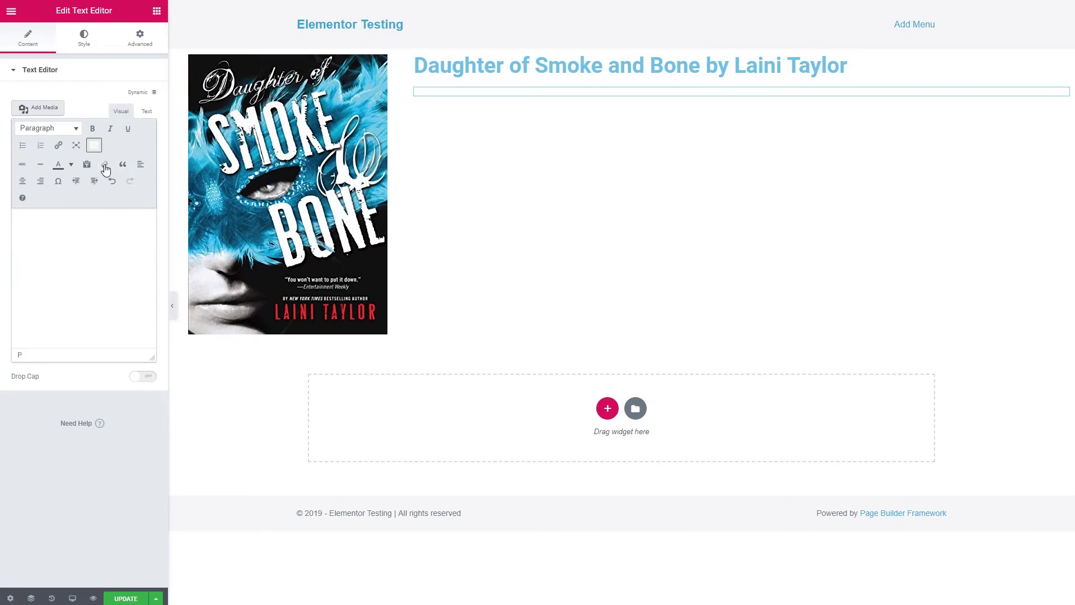
pyautogui.click(155, 94)
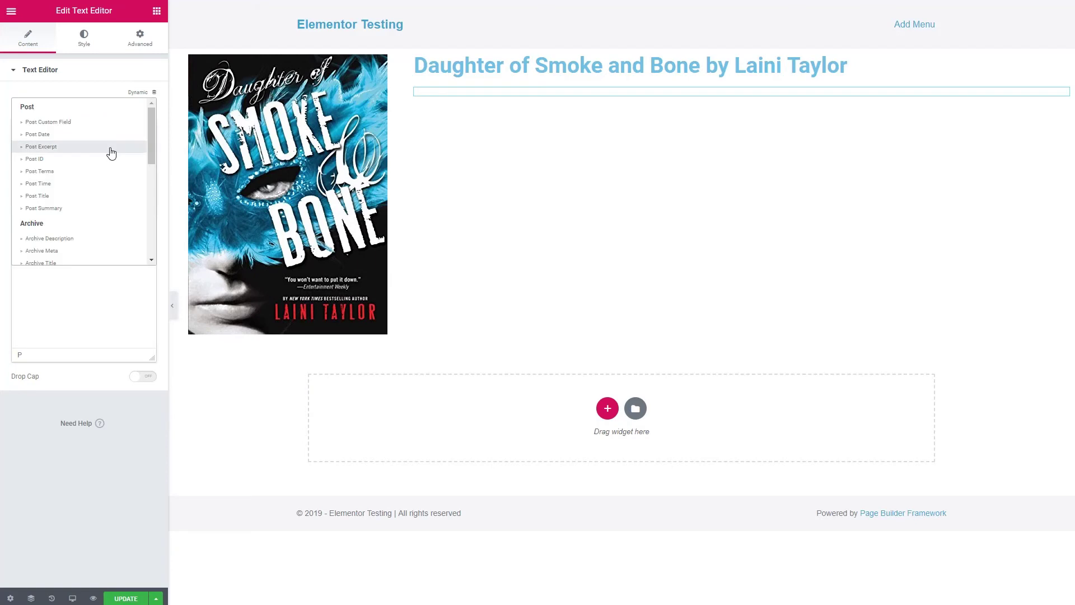
pyautogui.click(64, 209)
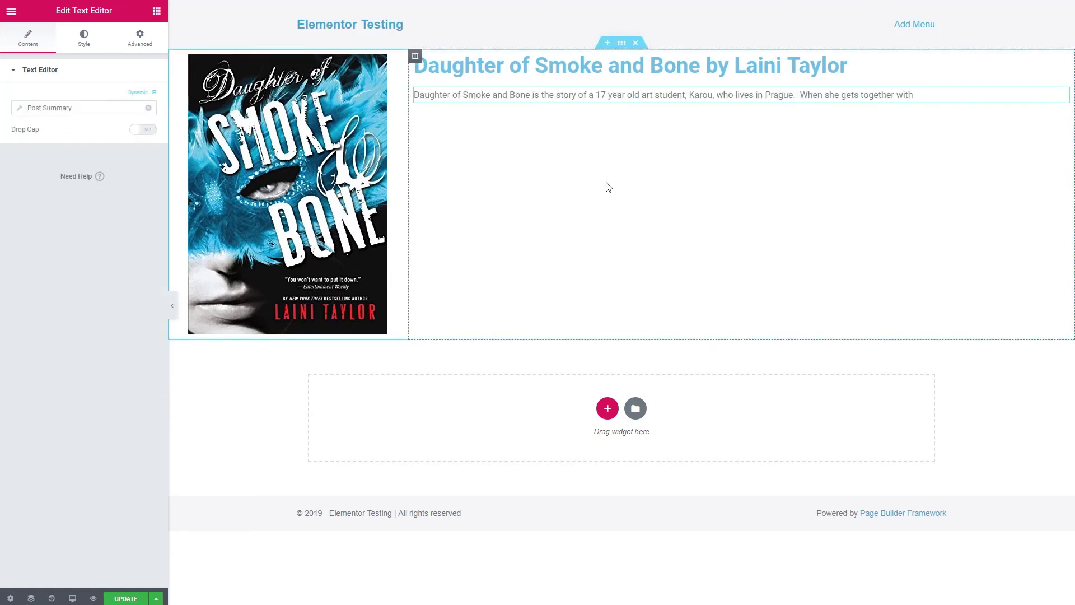
pyautogui.click(29, 109)
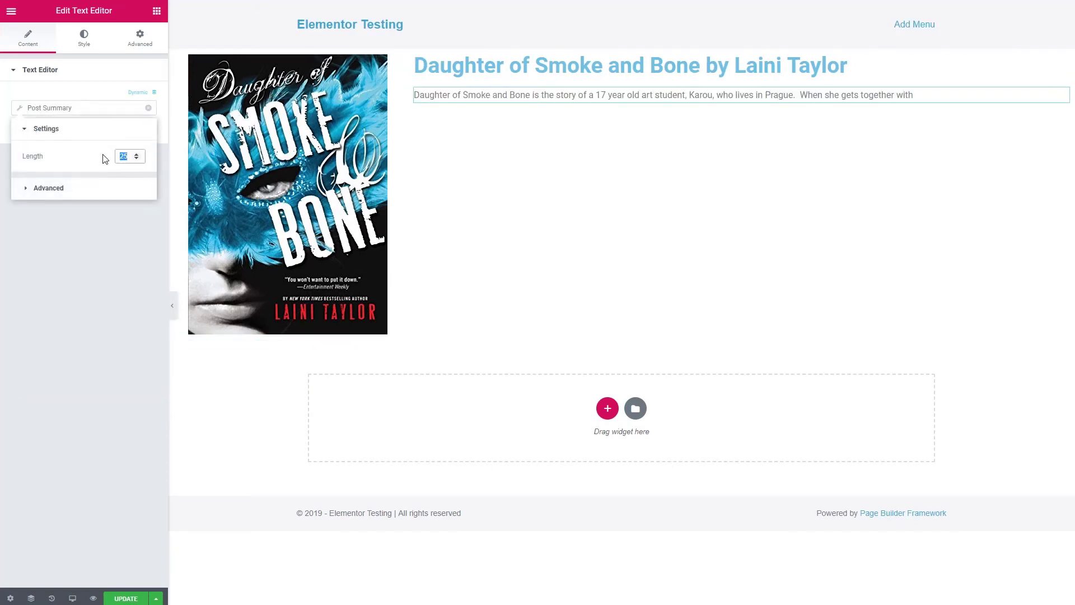
pyautogui.write('55')
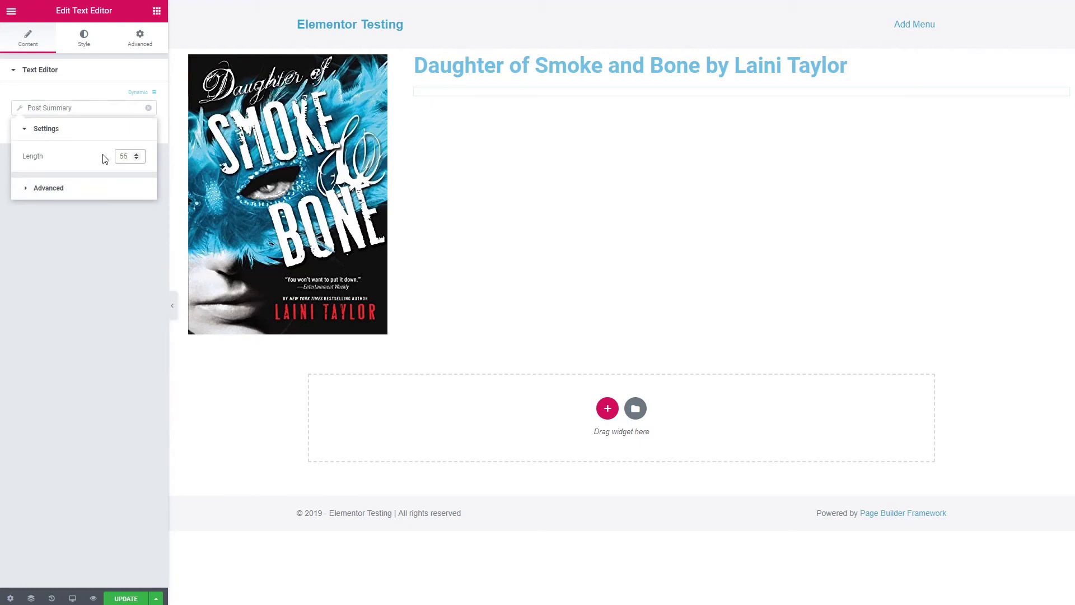
pyautogui.click(25, 191)
pyautogui.click(43, 279)
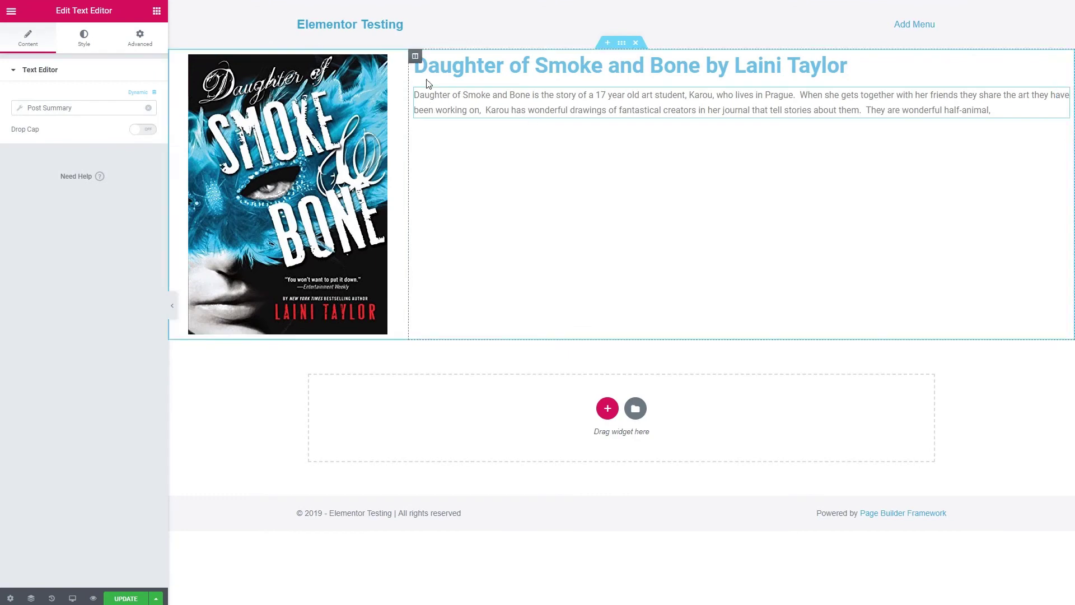
# - Add another text block below the summary and delete its placeholder paragraph
pyautogui.click(157, 11)
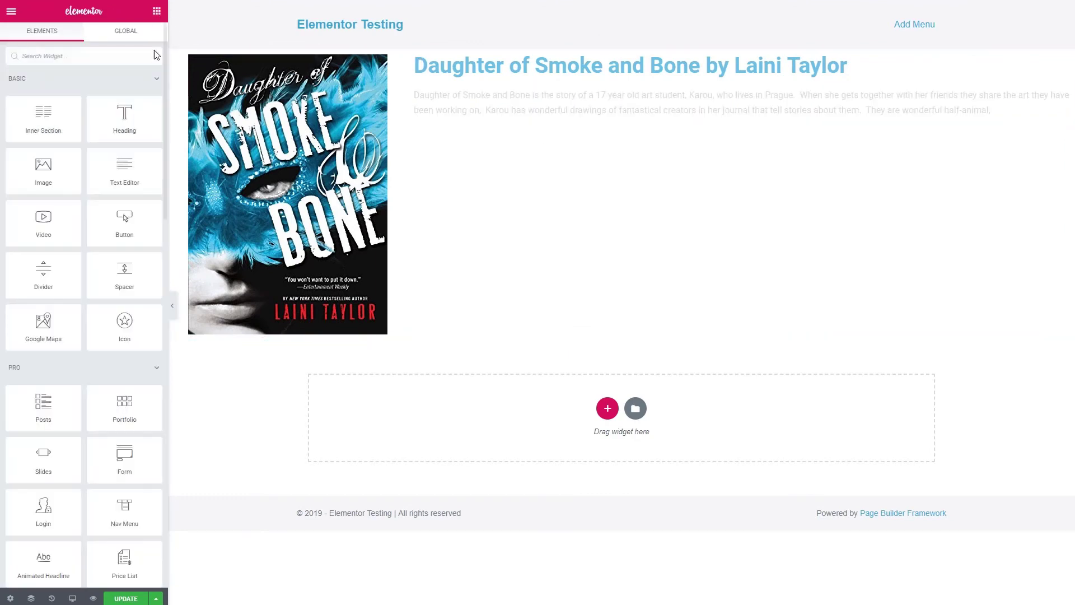
pyautogui.moveTo(130, 187); pyautogui.dragTo(469, 115)
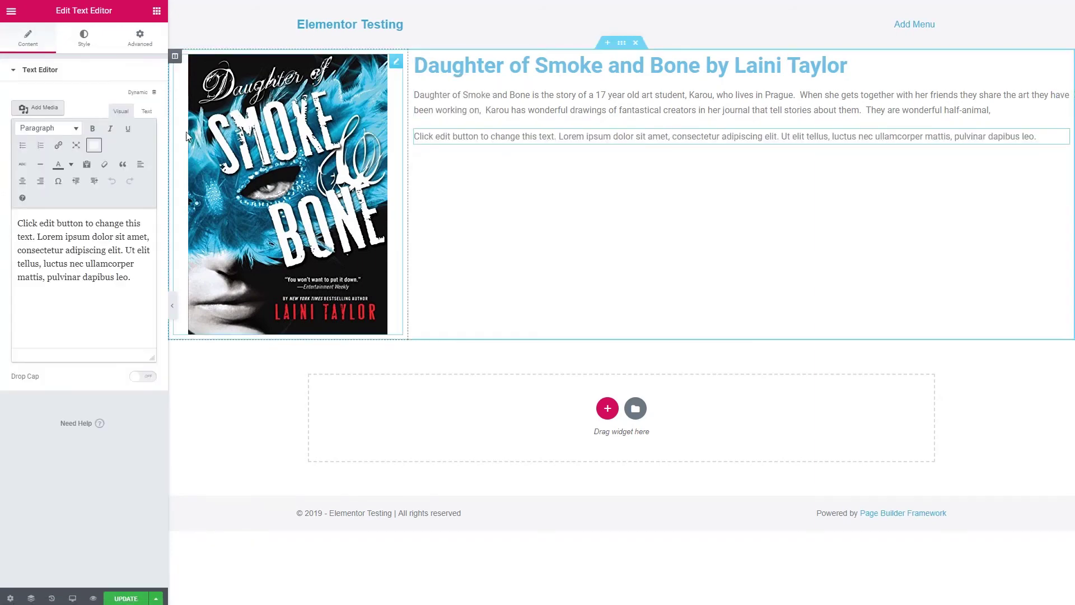
pyautogui.moveTo(135, 275); pyautogui.dragTo(21, 219)
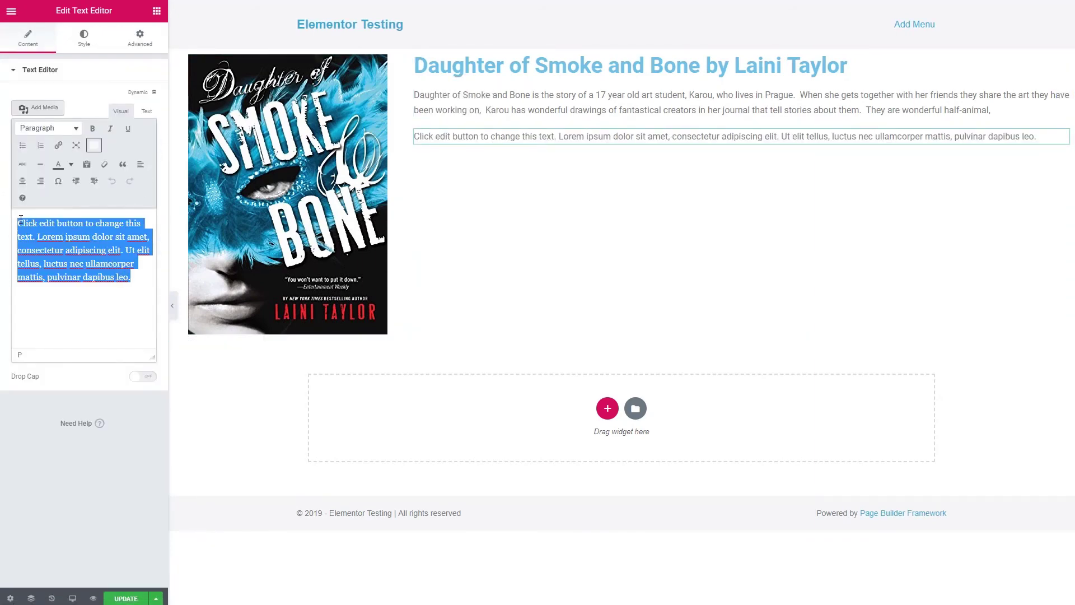
pyautogui.press('BackSpace')
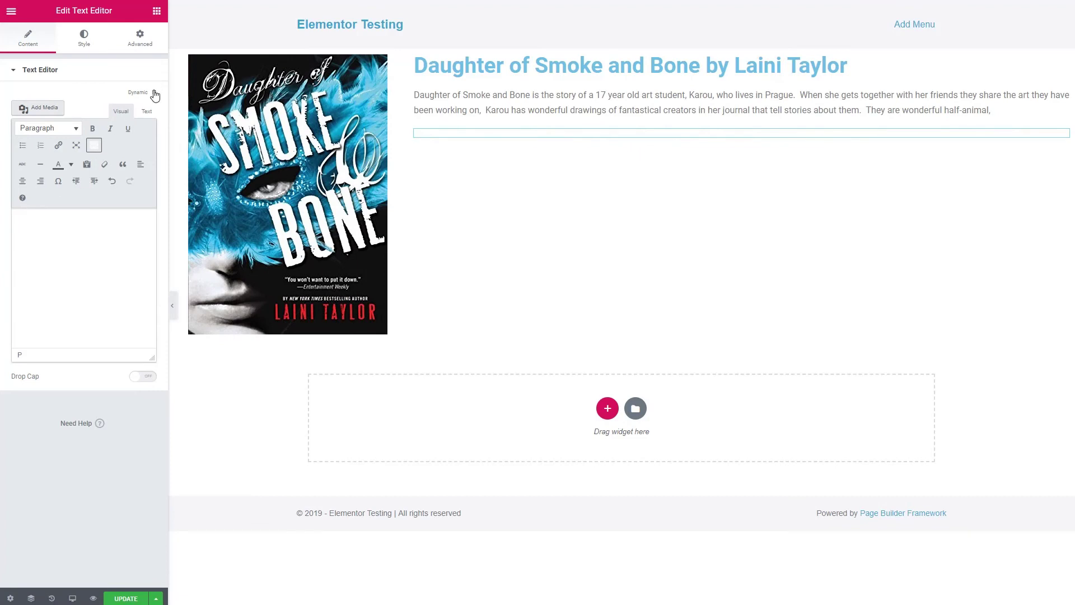
# - Fill it with the Toolset Book Format field, prefixed 'Format Reviewed: '
pyautogui.click(154, 92)
pyautogui.moveTo(153, 135); pyautogui.dragTo(151, 237)
pyautogui.click(43, 247)
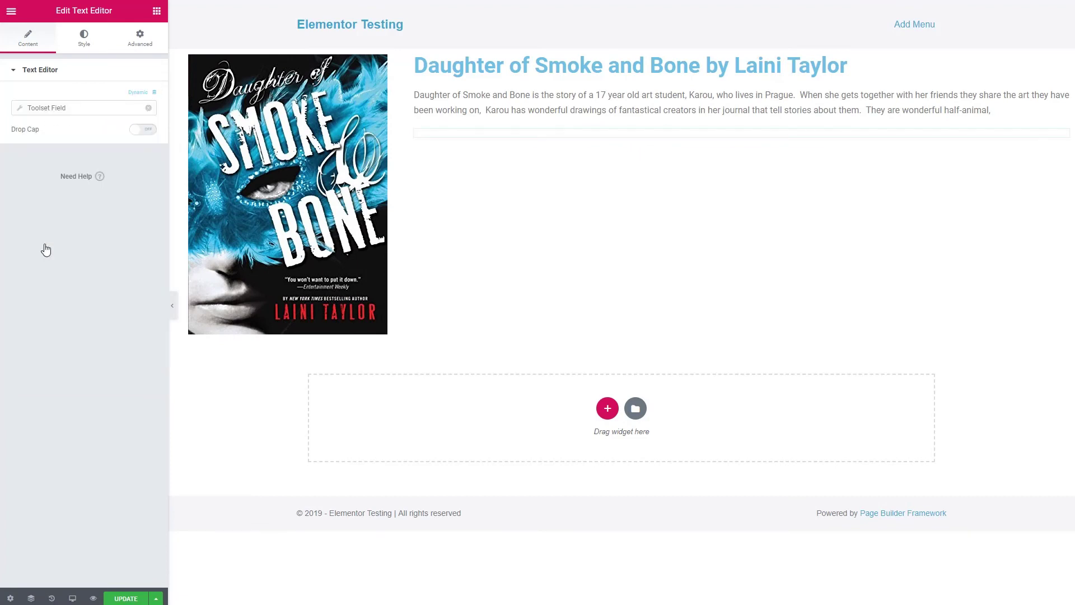
pyautogui.click(19, 108)
pyautogui.click(98, 162)
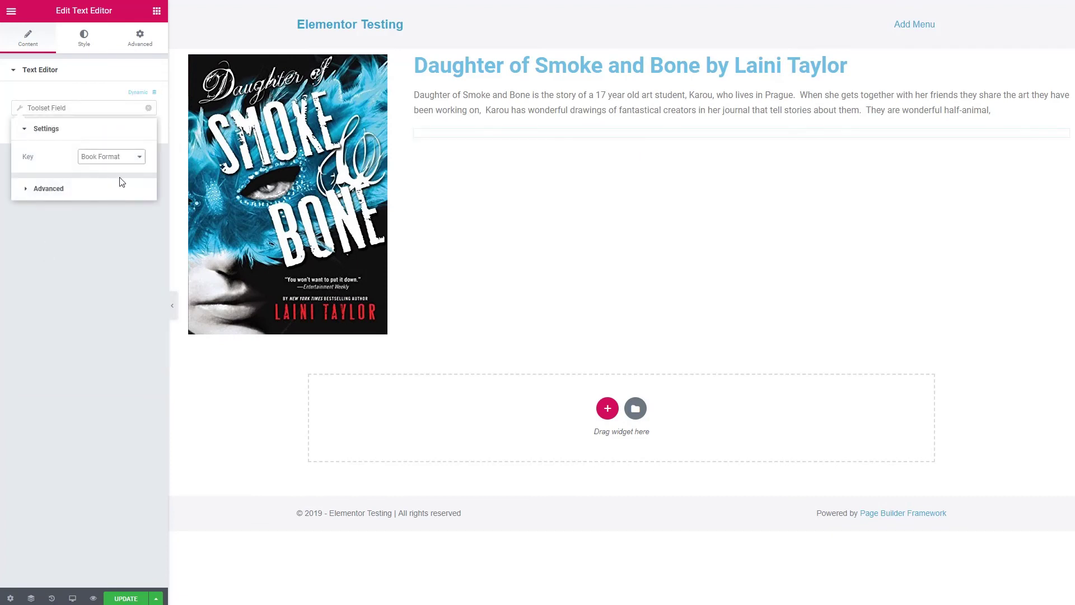
pyautogui.click(30, 189)
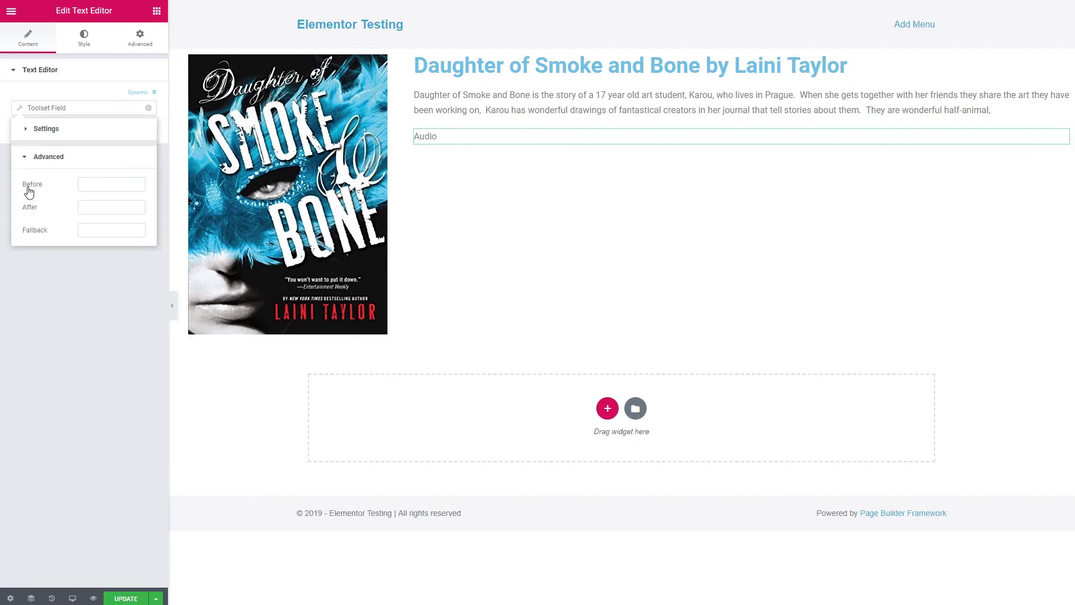
pyautogui.click(94, 188)
pyautogui.write('Format Reviewed:')
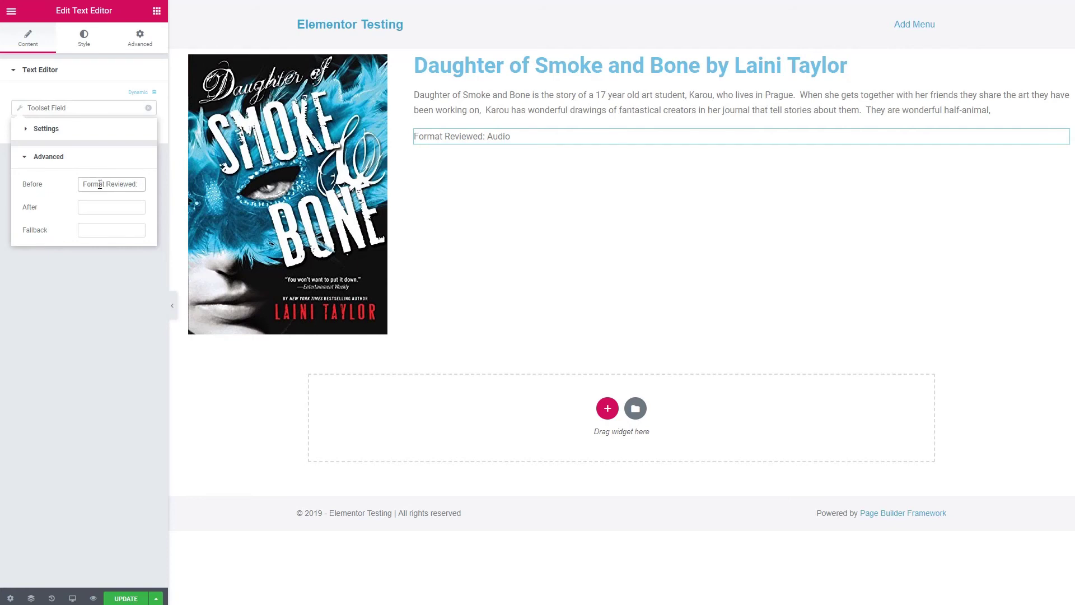
pyautogui.click(86, 299)
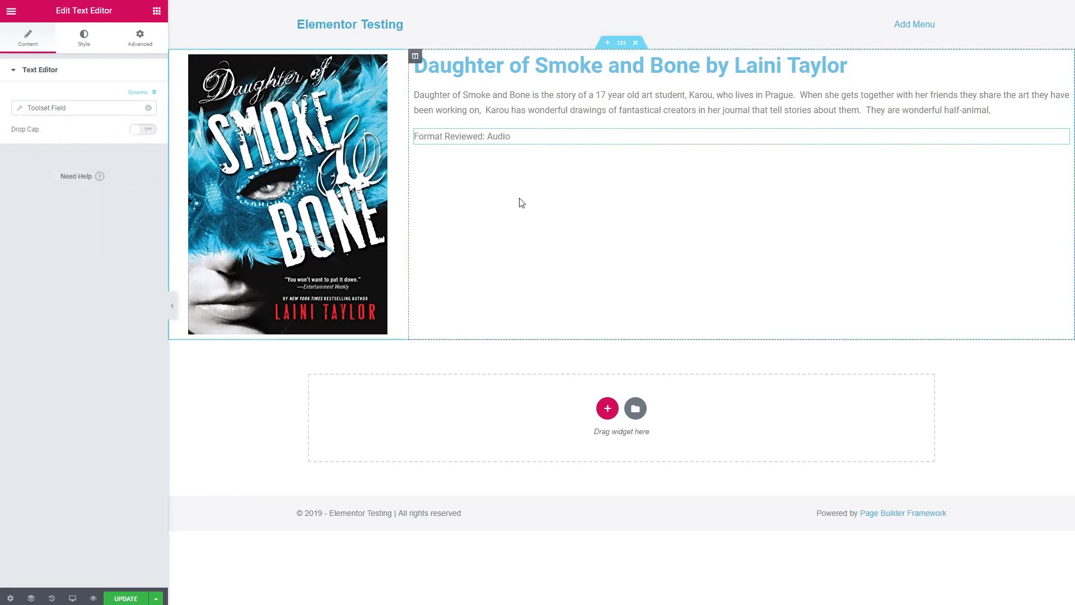
# - Add a 'Read More' button below the format line, linked dynamically to the Post URL
pyautogui.click(157, 13)
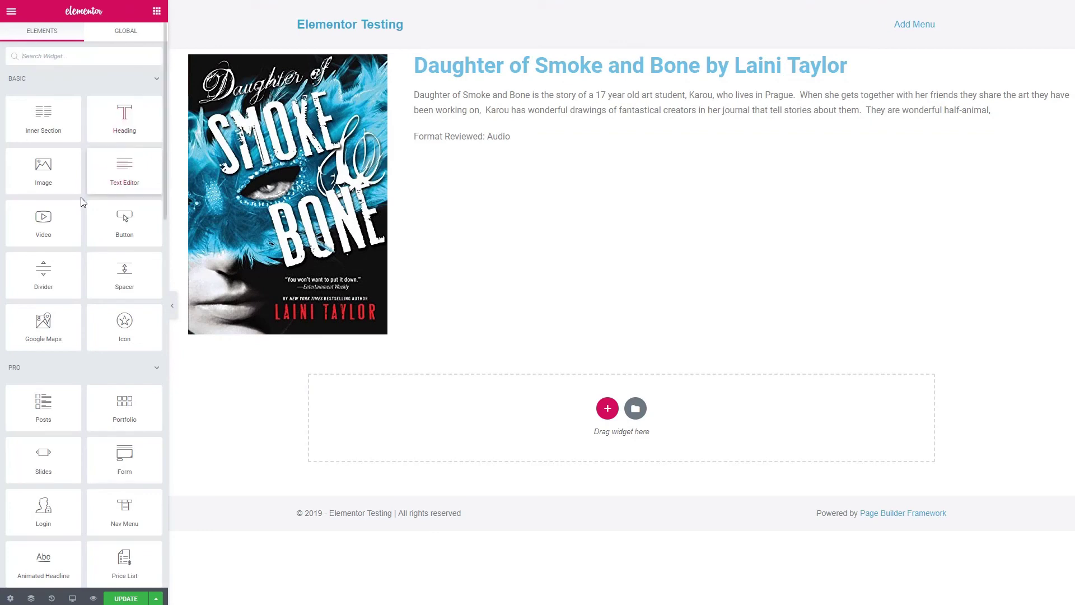
pyautogui.moveTo(122, 219); pyautogui.dragTo(482, 150)
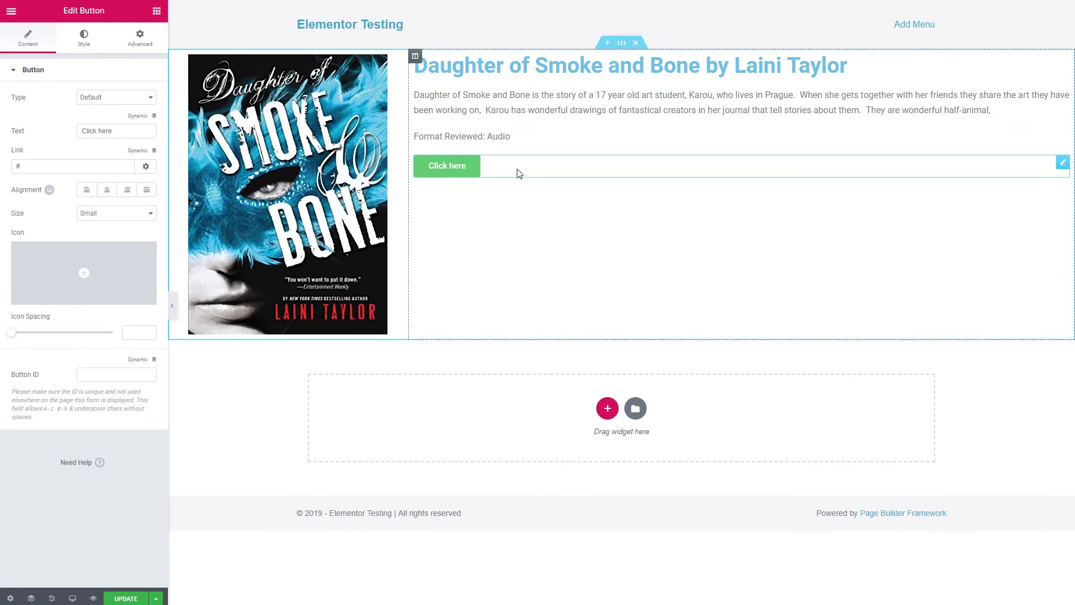
pyautogui.moveTo(119, 127); pyautogui.dragTo(78, 132)
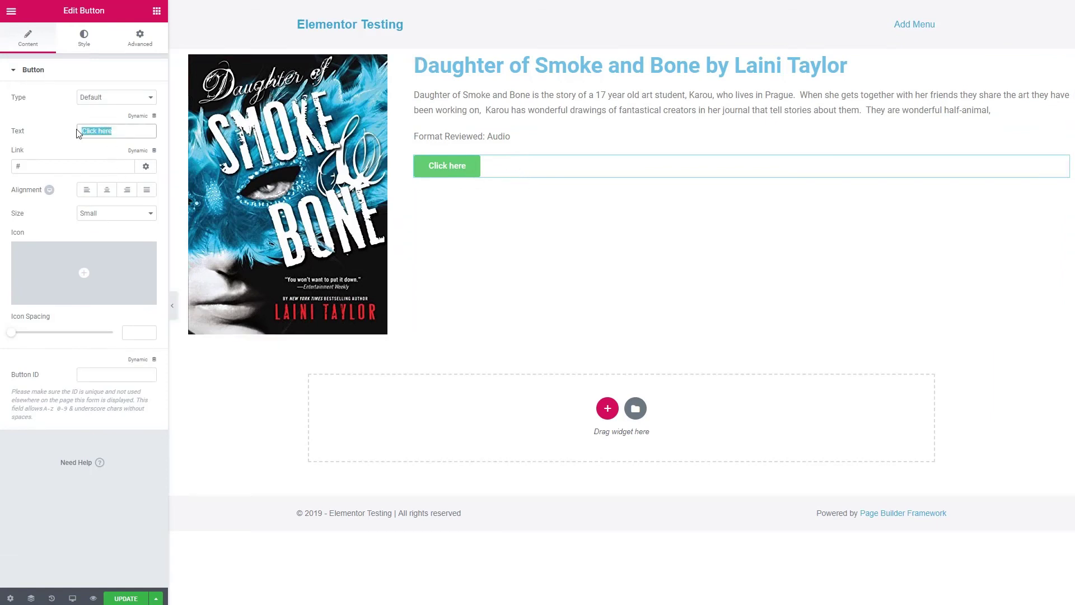
pyautogui.write('Read ')
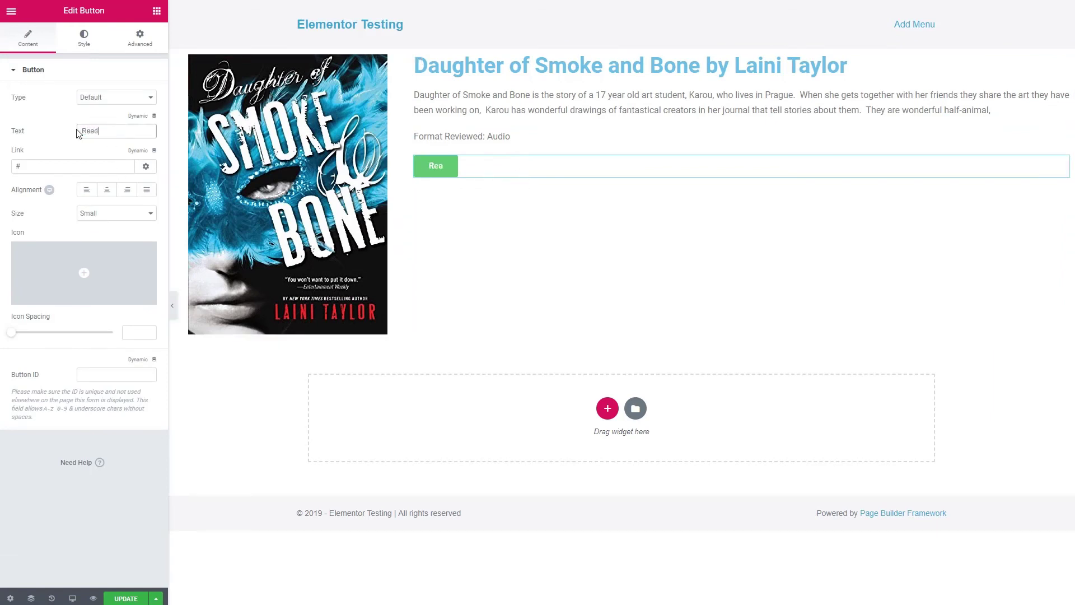
pyautogui.write('More')
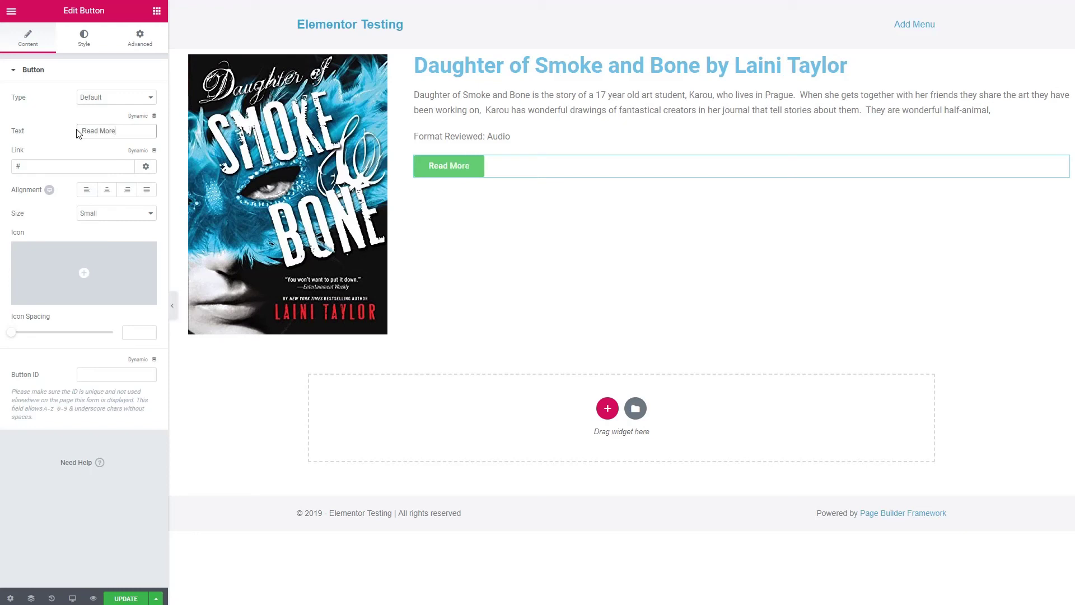
pyautogui.click(155, 151)
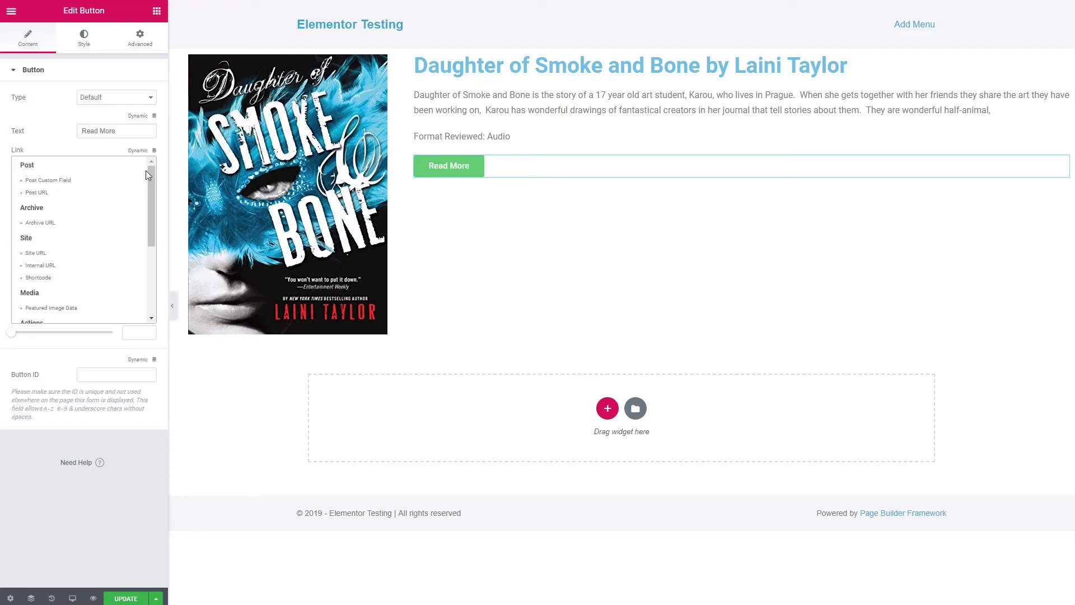
pyautogui.click(143, 192)
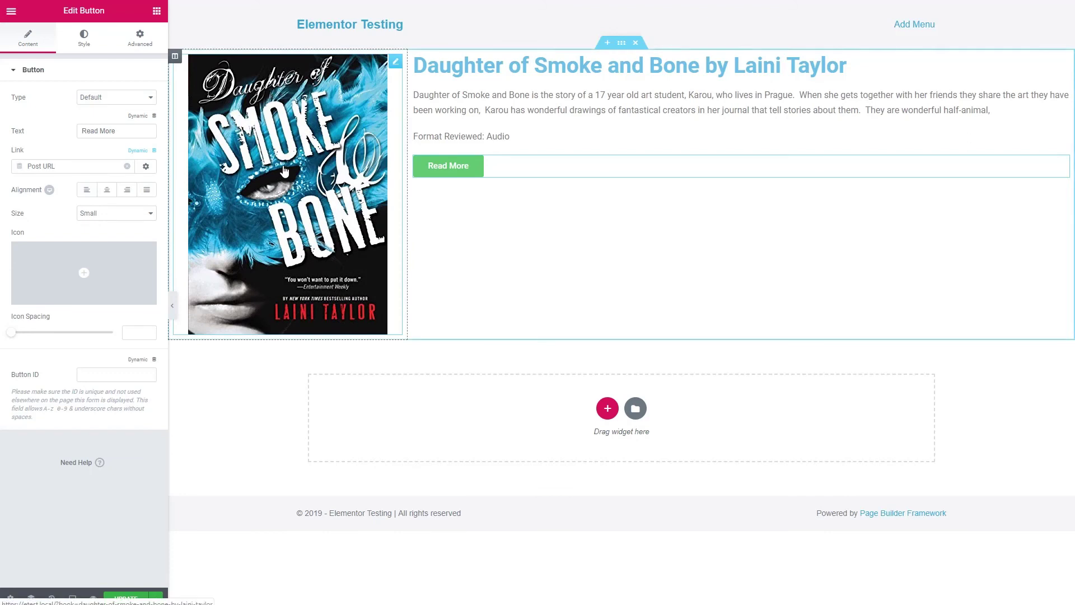
# - Set the cover to Medium 300 x 300, narrow its column, and save the loop template
pyautogui.click(194, 182)
pyautogui.click(141, 135)
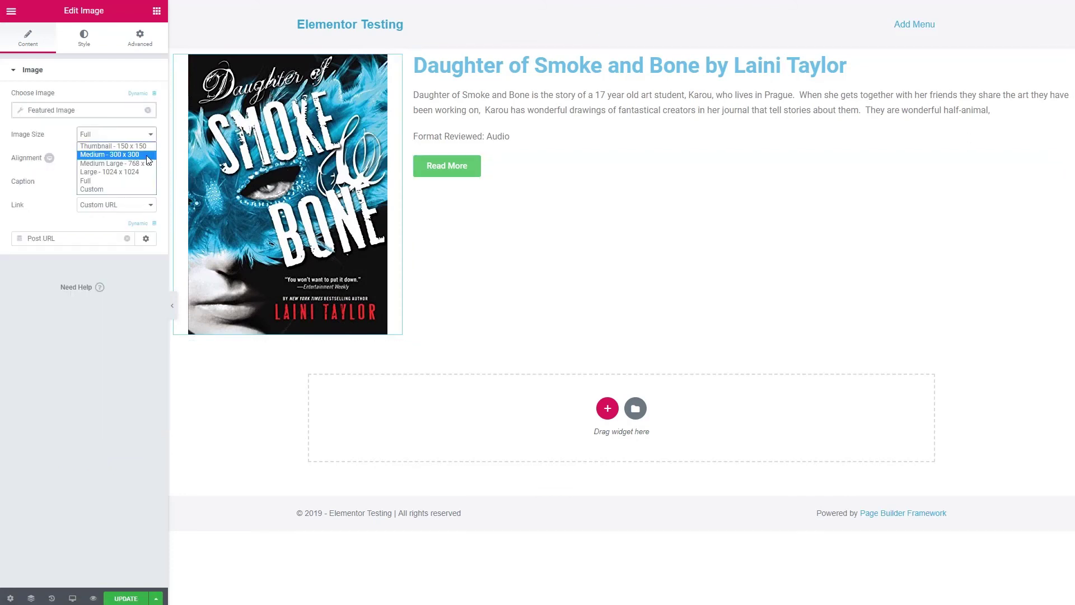
pyautogui.click(144, 164)
pyautogui.click(149, 136)
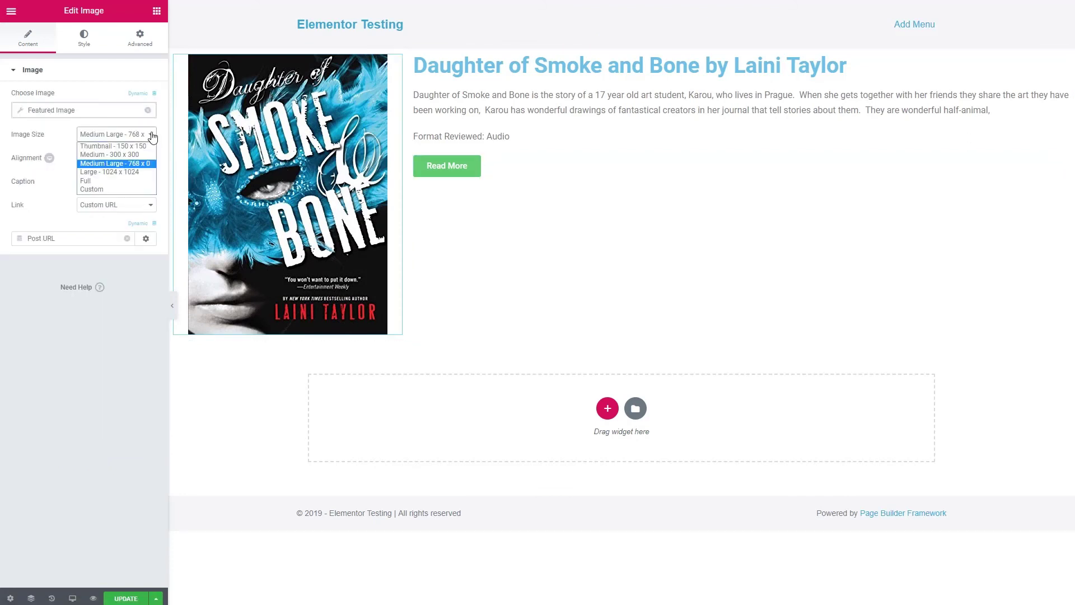
pyautogui.click(136, 154)
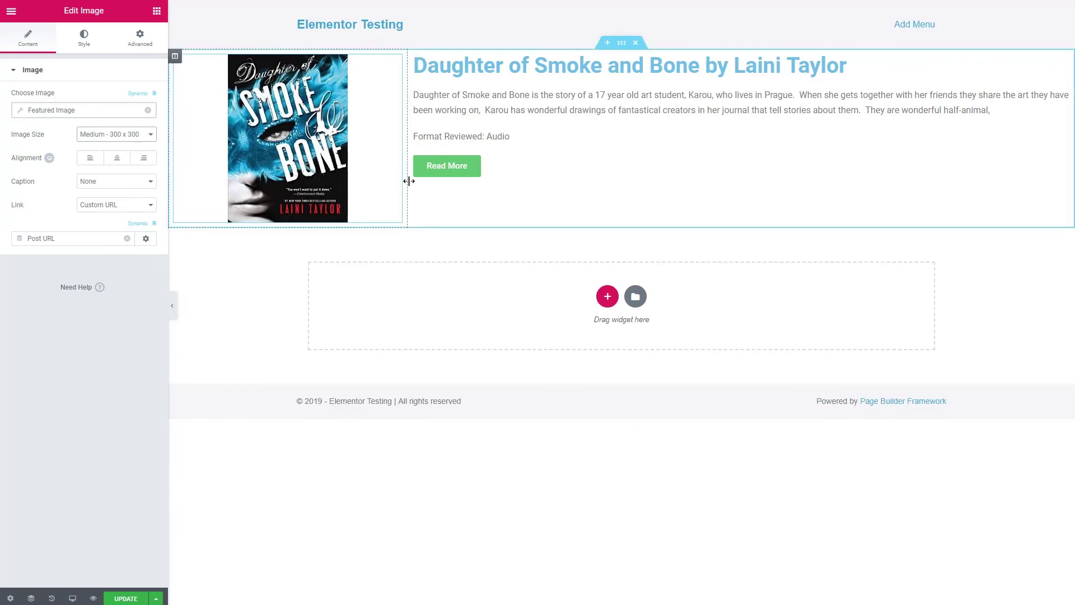
pyautogui.moveTo(409, 181); pyautogui.dragTo(347, 181)
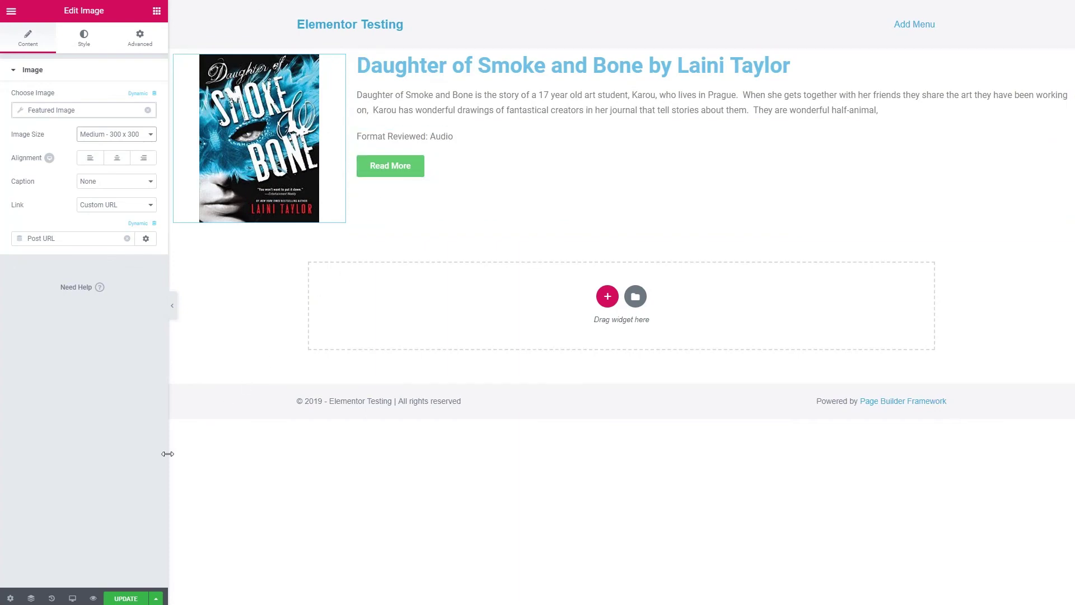
pyautogui.click(125, 599)
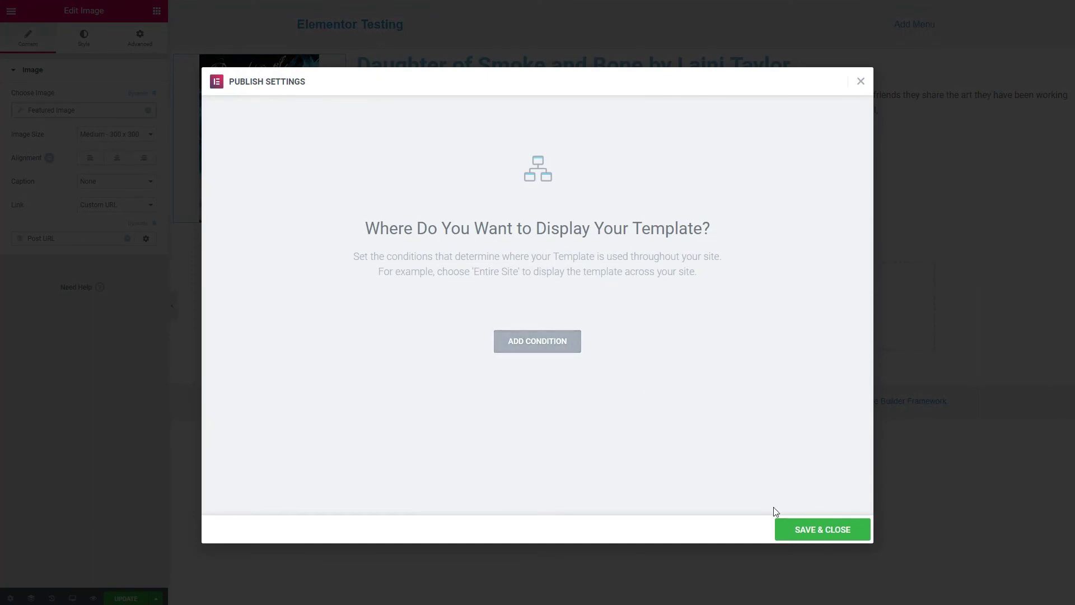
# - Save without display conditions, exit to the dashboard, and go to the Theme Builder templates
pyautogui.click(816, 533)
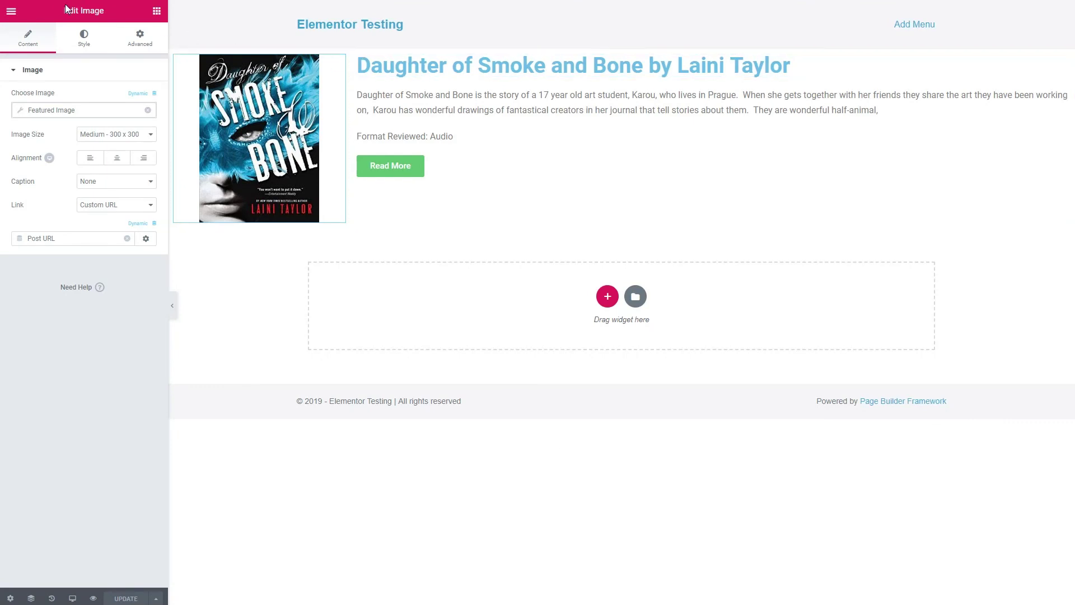
pyautogui.click(12, 11)
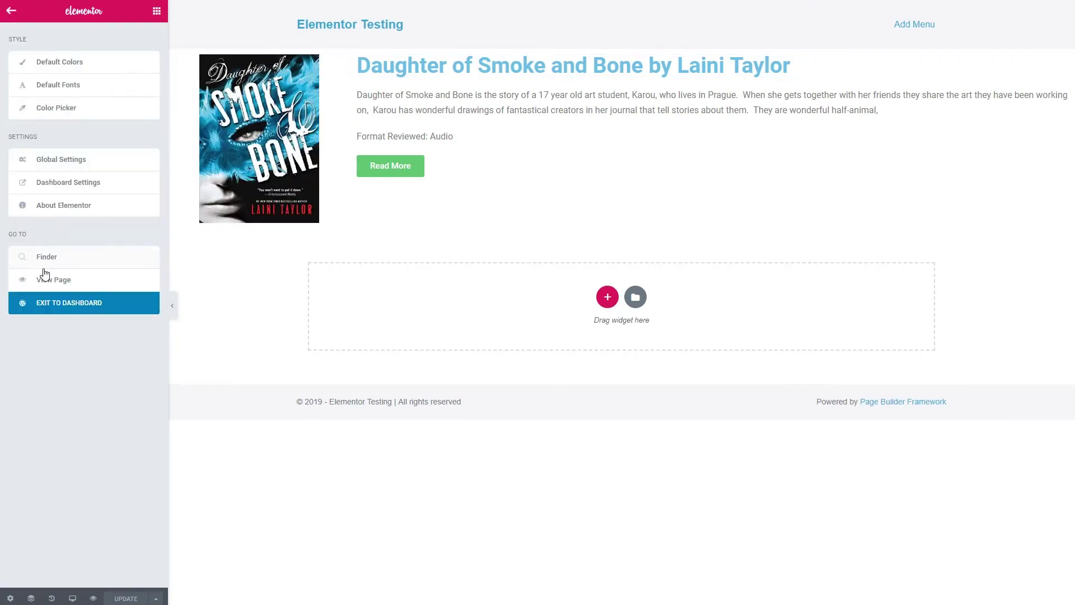
pyautogui.click(59, 304)
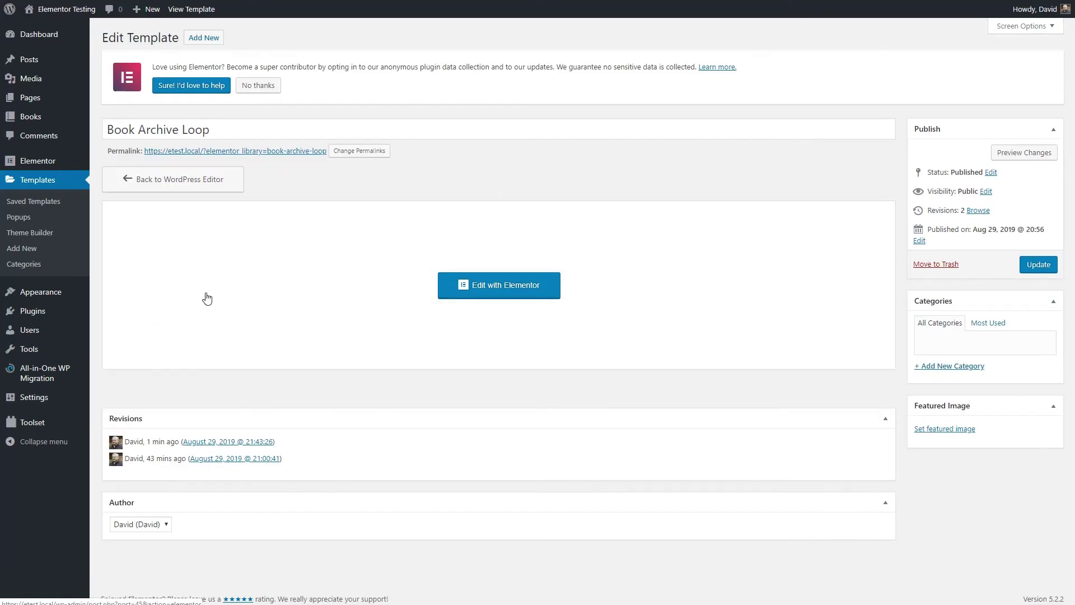
pyautogui.click(79, 232)
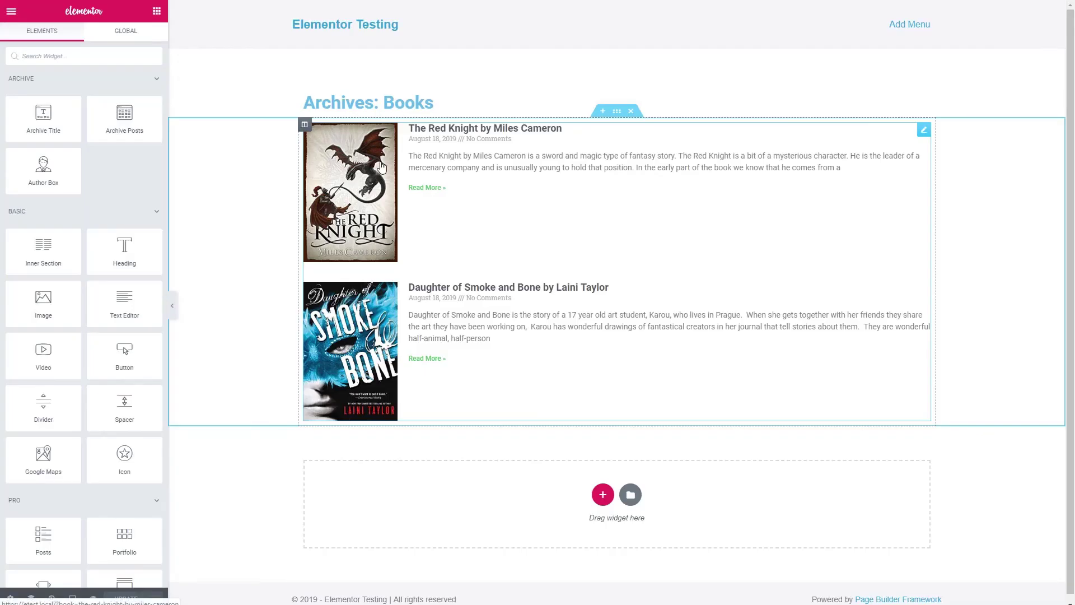
# - Give Archive Posts the Custom skin with Book Archive Loop in 1 column, and save
pyautogui.click(381, 166)
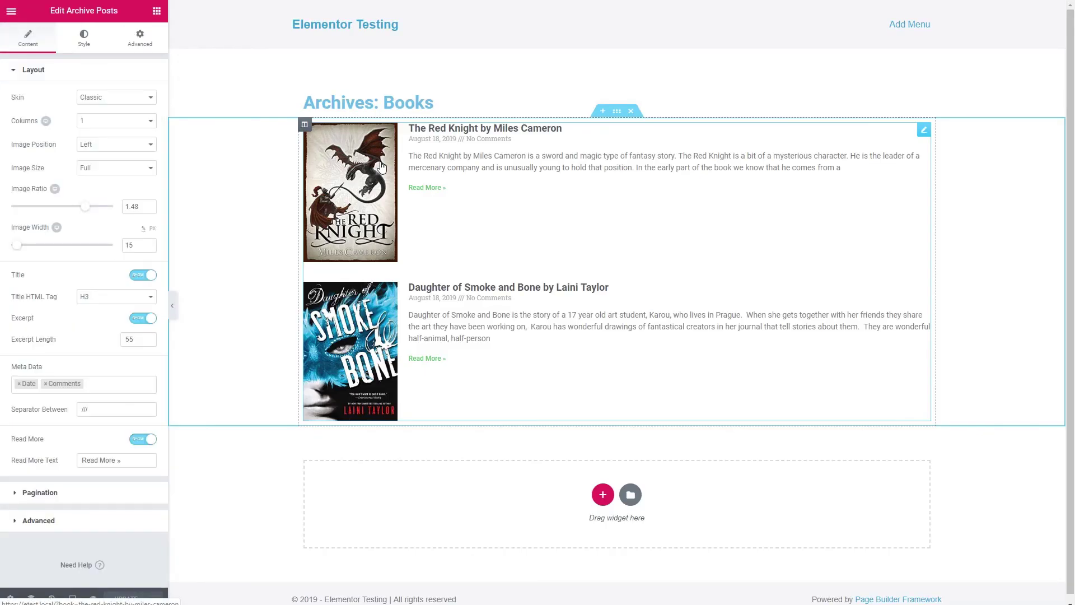
pyautogui.click(154, 105)
pyautogui.click(97, 128)
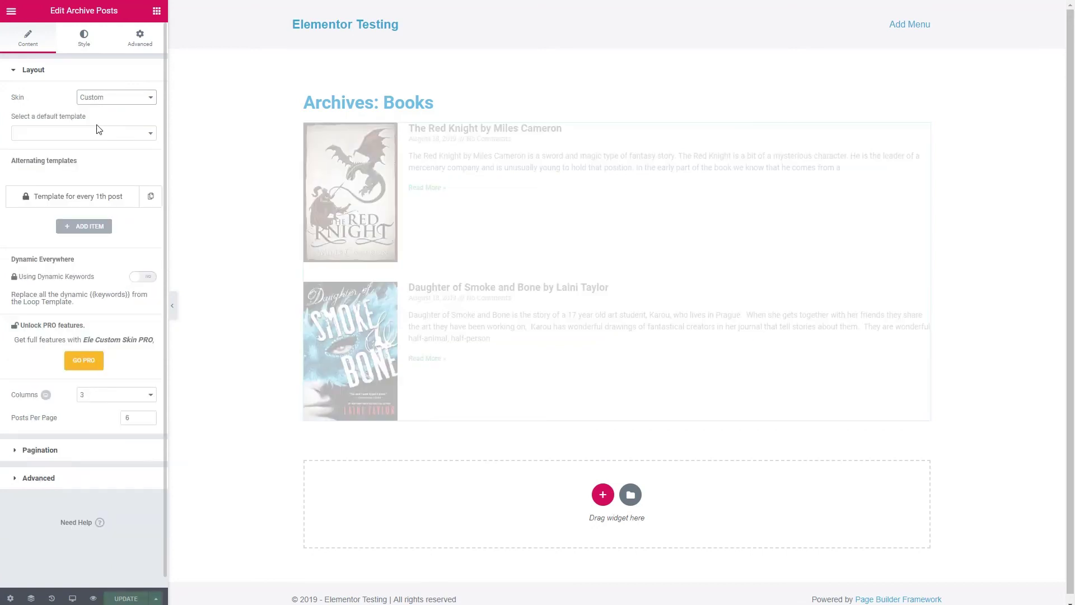
pyautogui.click(119, 135)
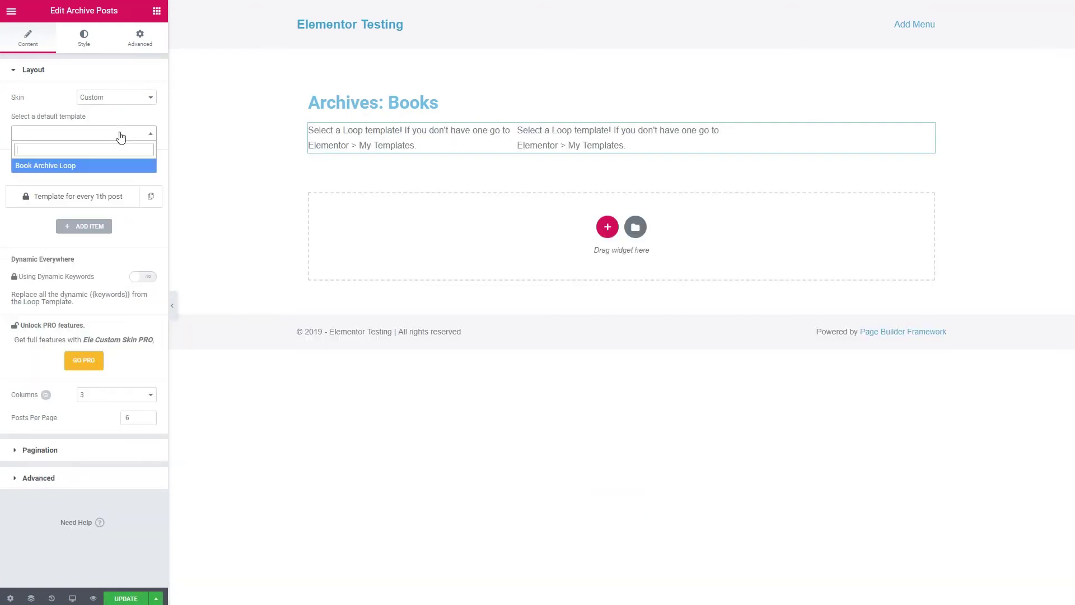
pyautogui.click(78, 168)
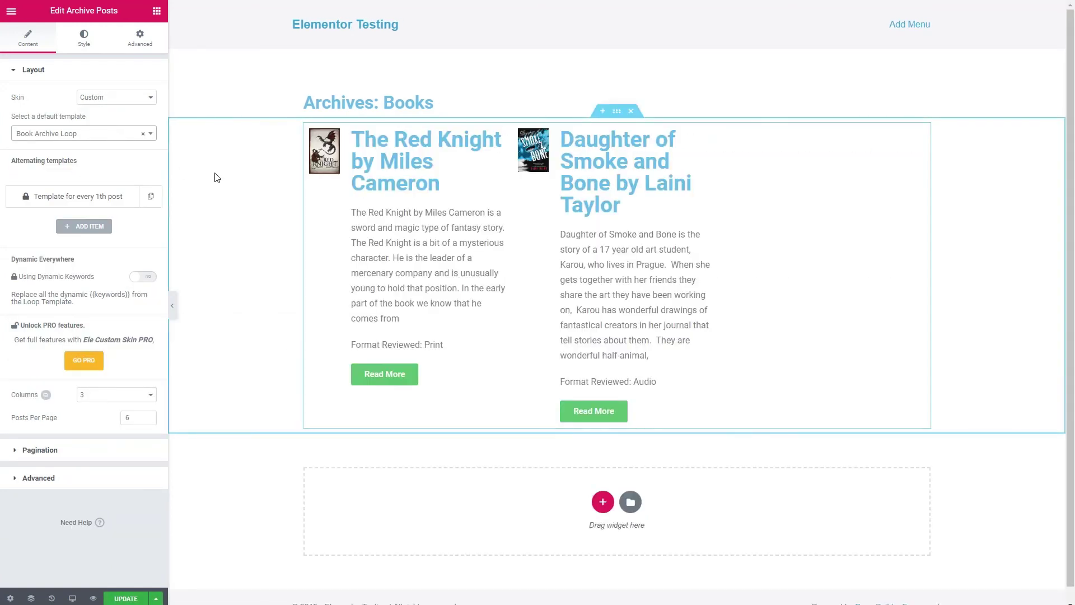
pyautogui.click(112, 395)
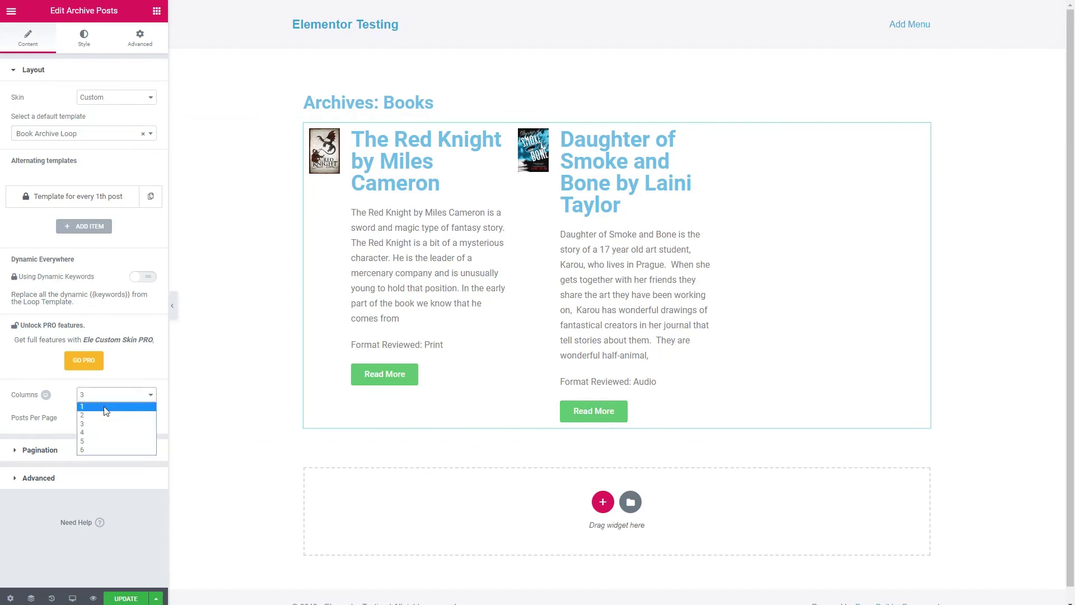
pyautogui.click(106, 407)
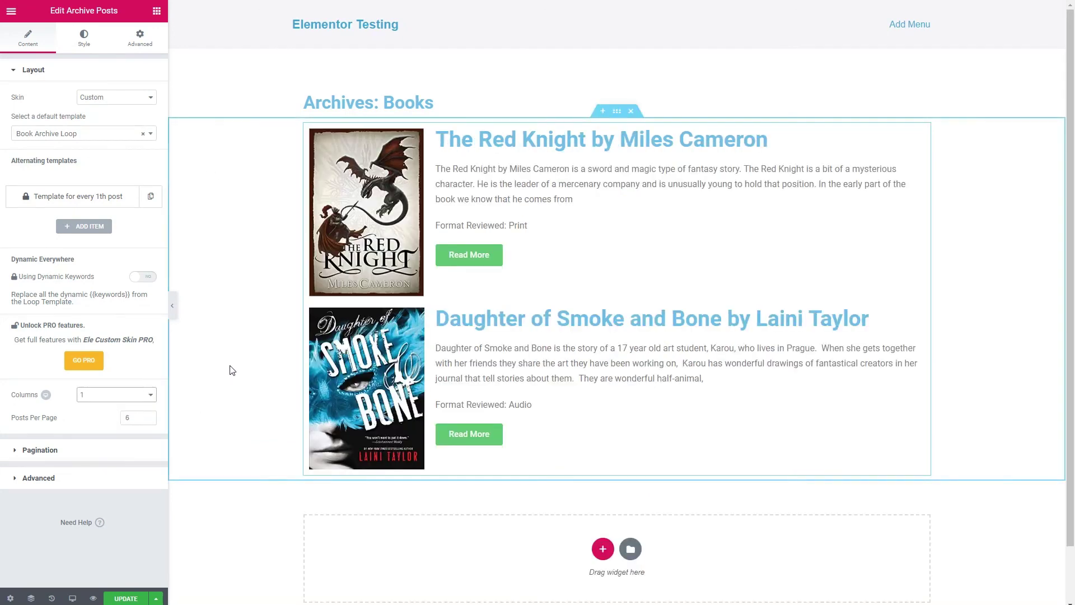
pyautogui.click(120, 601)
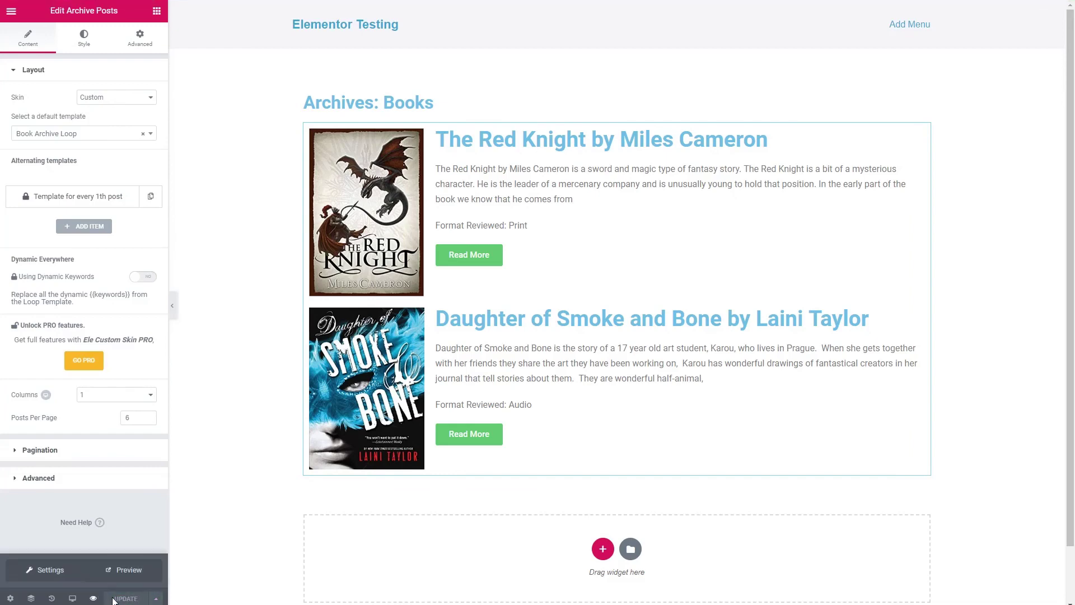
# - Preview the Books archive on the live site, showing both books in the Book Archive Loop layout
pyautogui.click(125, 571)
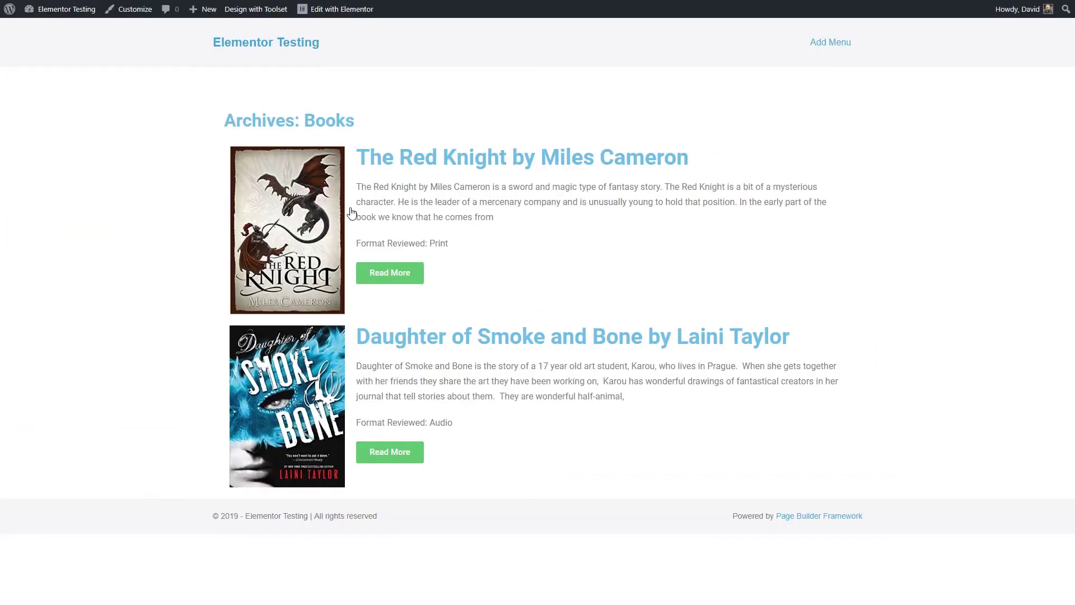